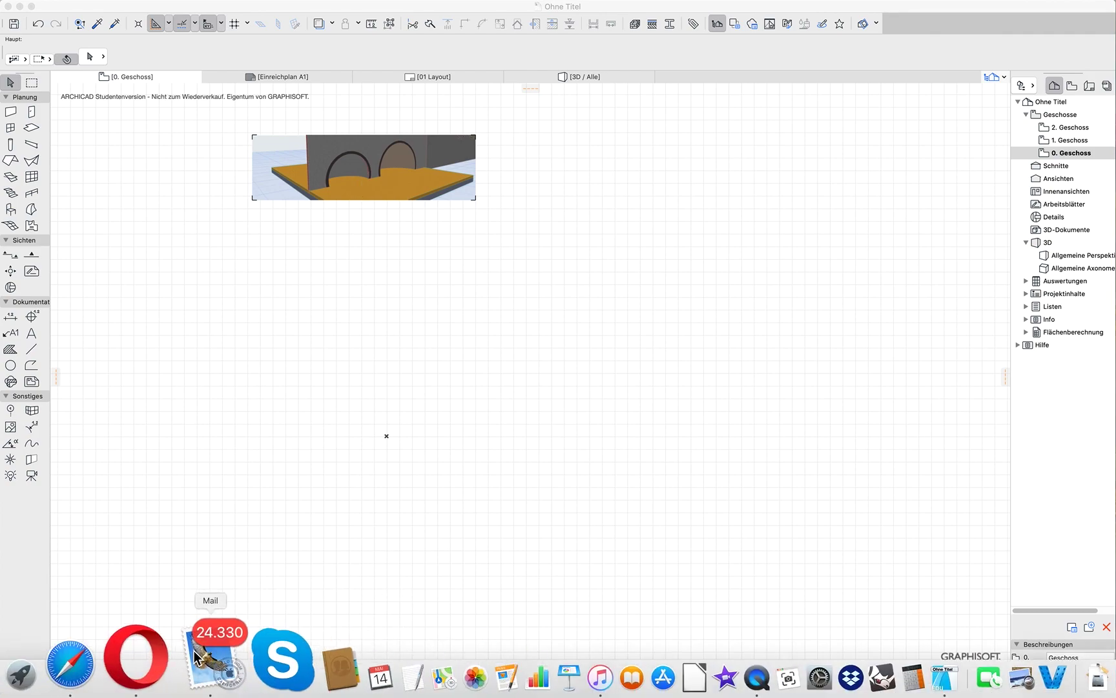
click(197, 656)
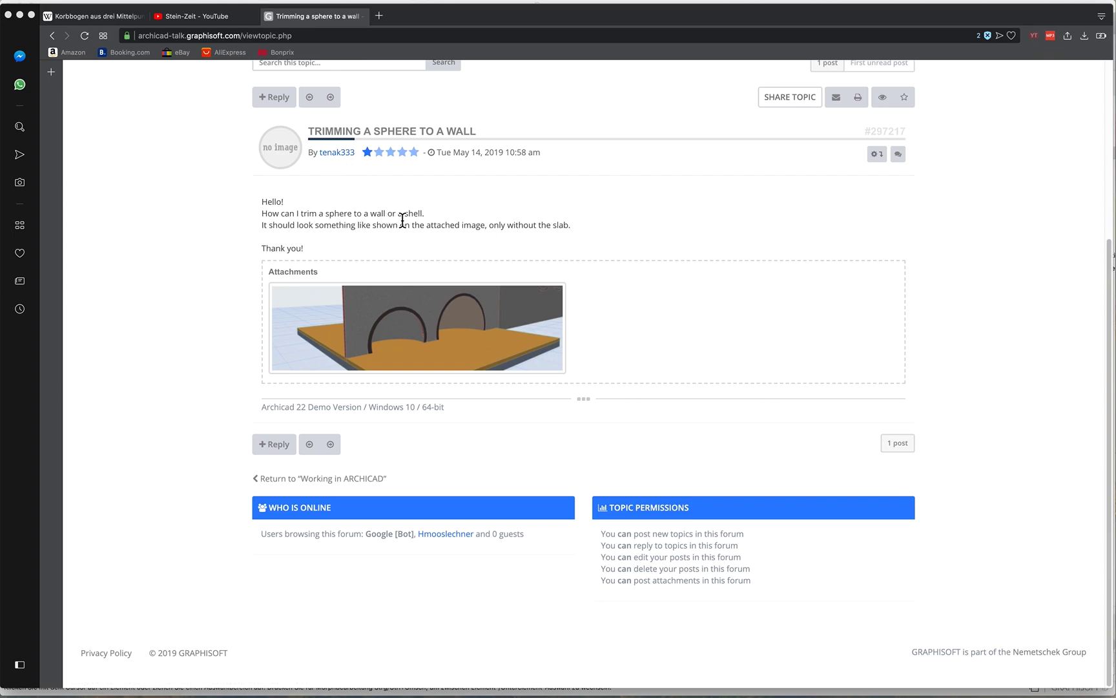
click(403, 329)
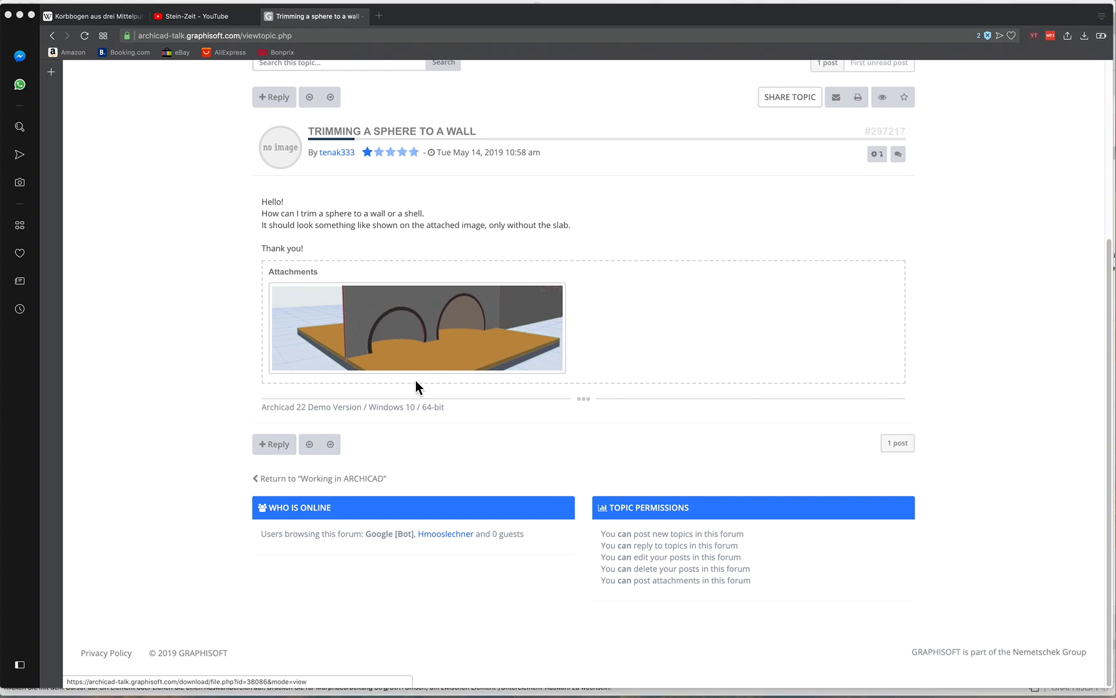
Back in ARCHICAD, draw a long straight wall on the plan and view it in 3D
key(super+Tab)
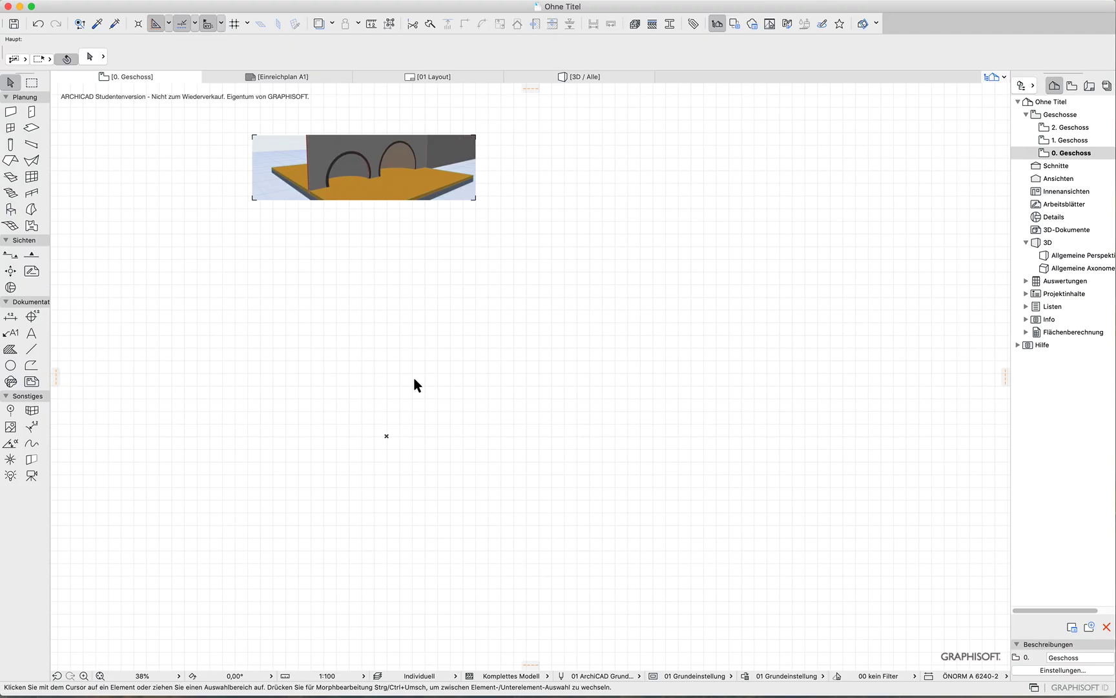
click(10, 112)
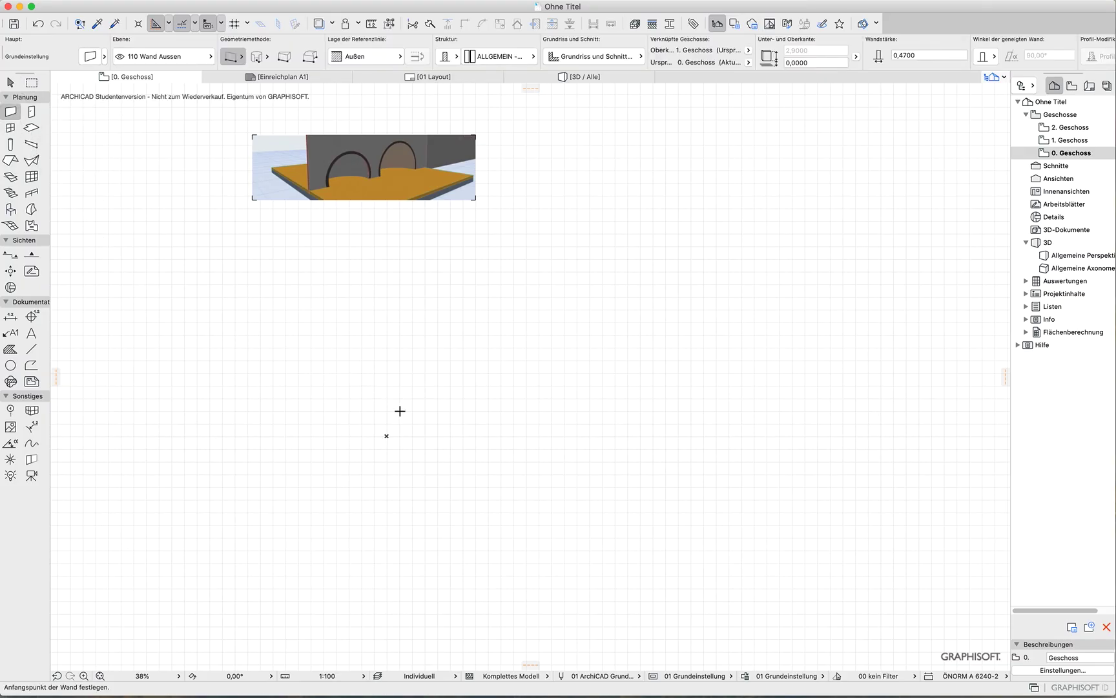
click(390, 437)
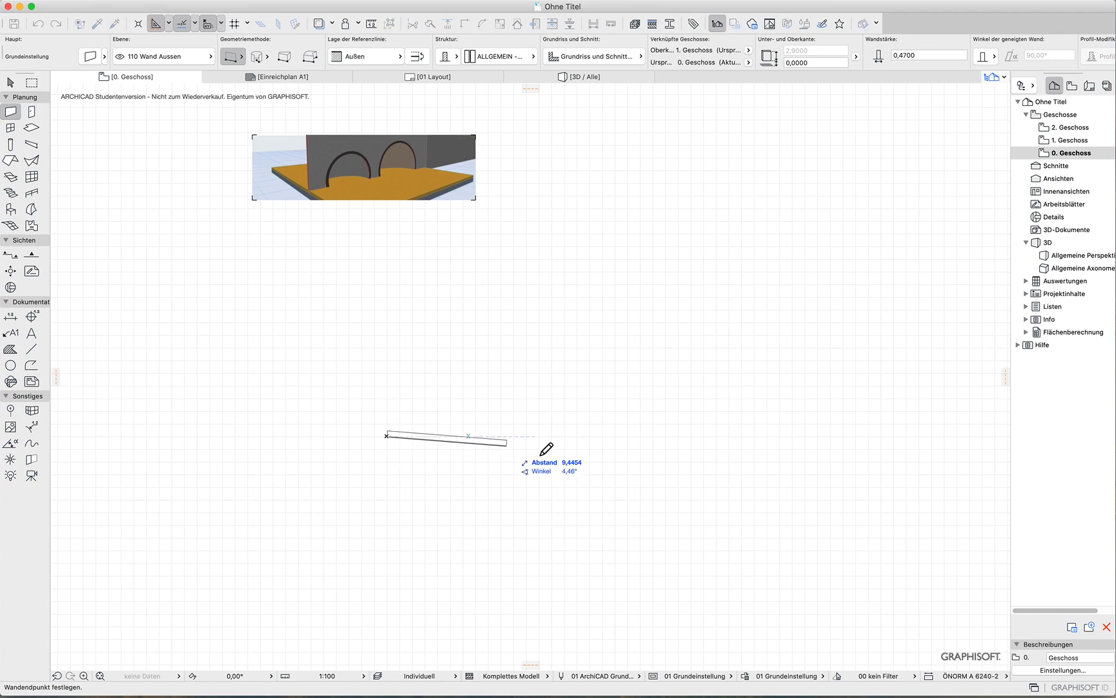
click(585, 436)
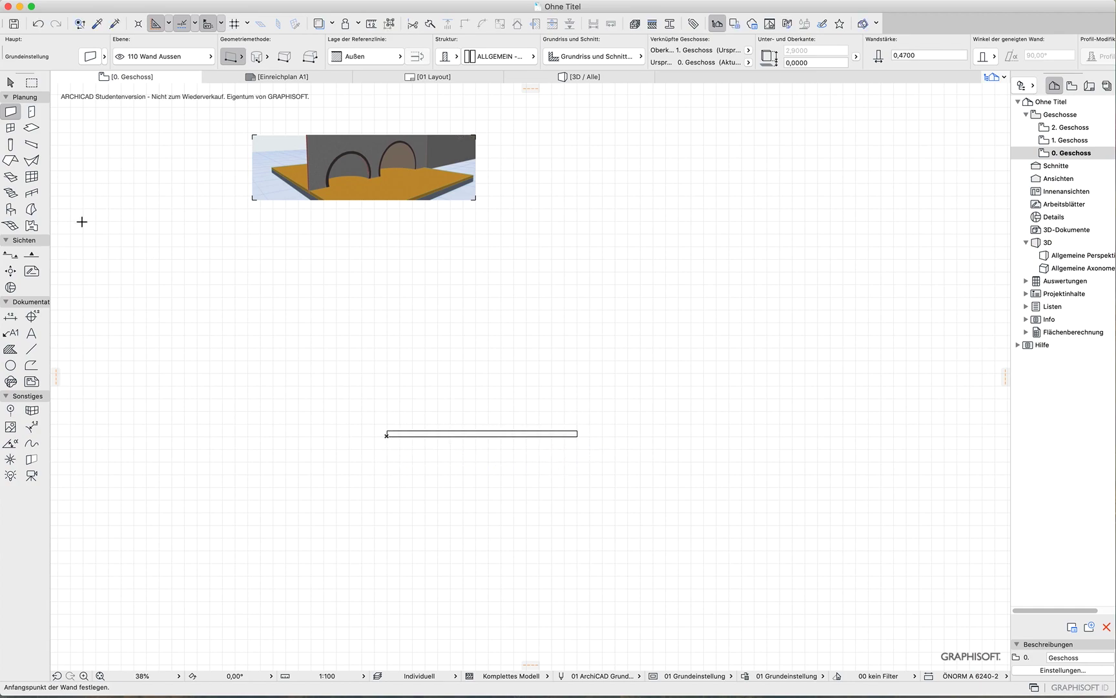
key(F3)
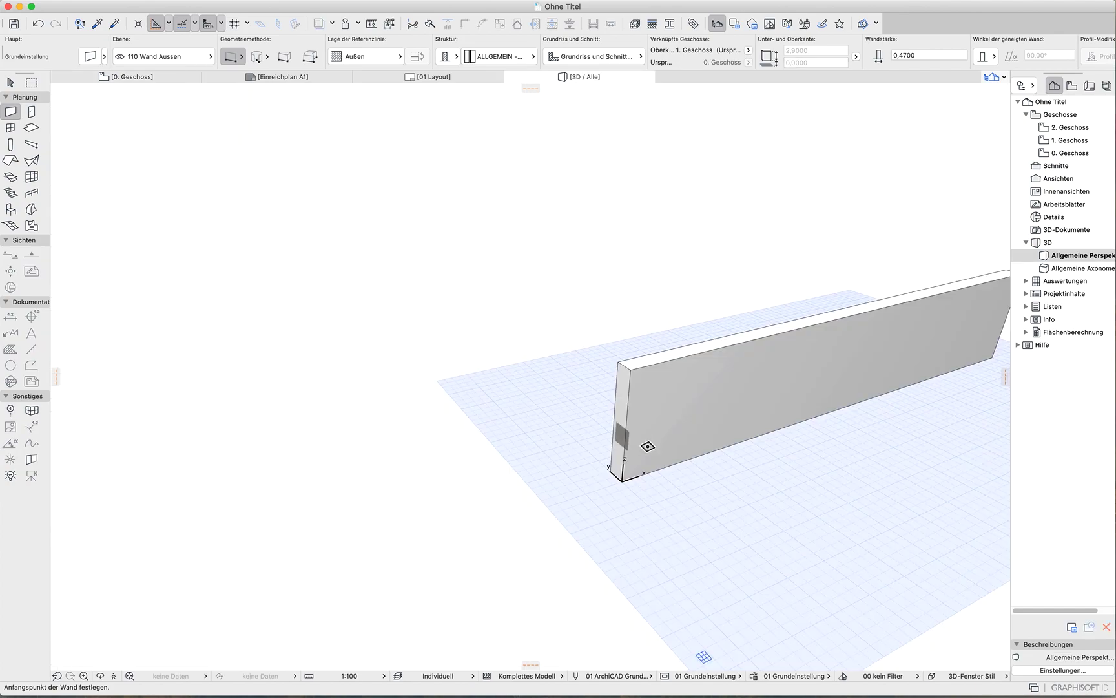
click(781, 472)
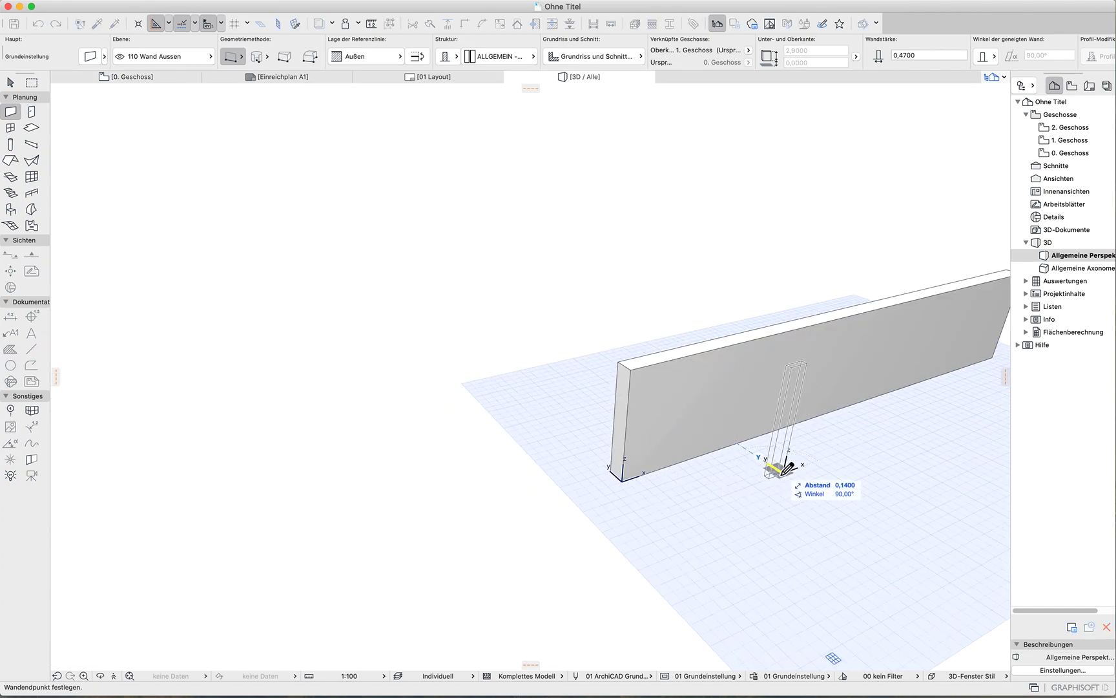
key(Escape)
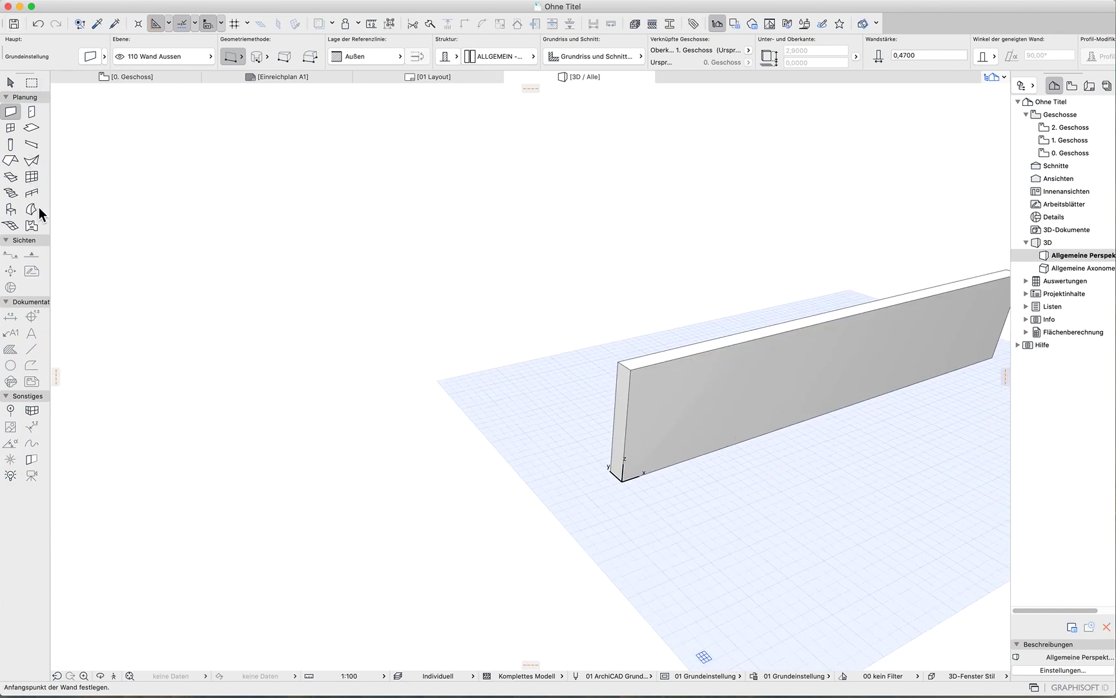
Add a revolved half-dome shell with a 180° sweep centred on the wall line, then select the wall
click(30, 210)
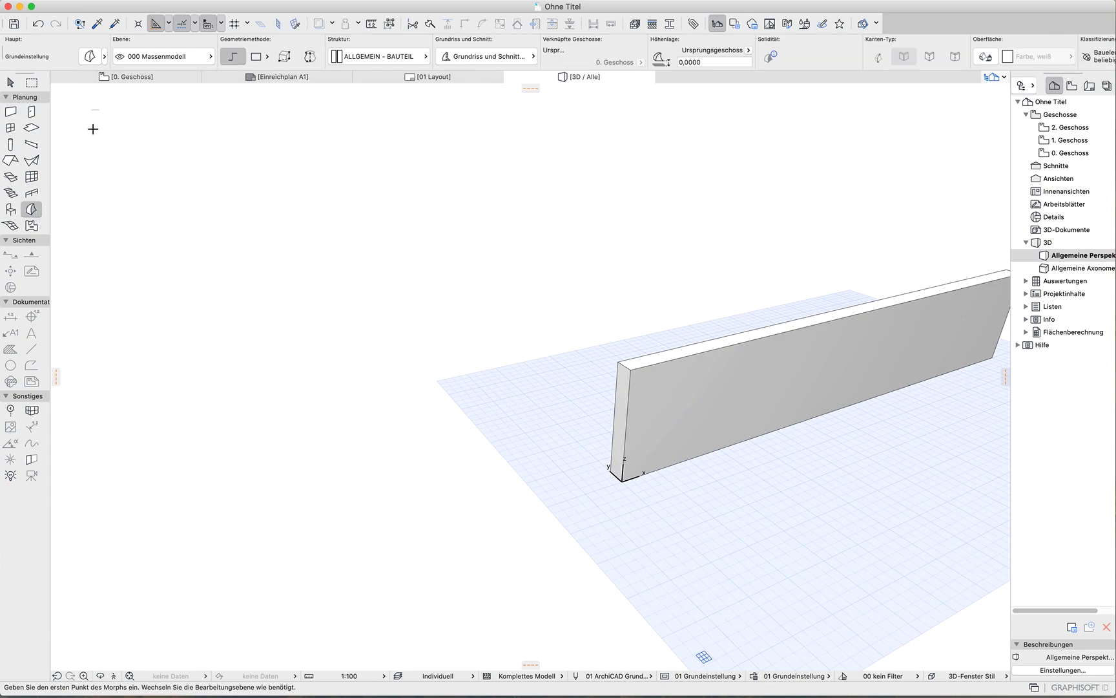
click(30, 160)
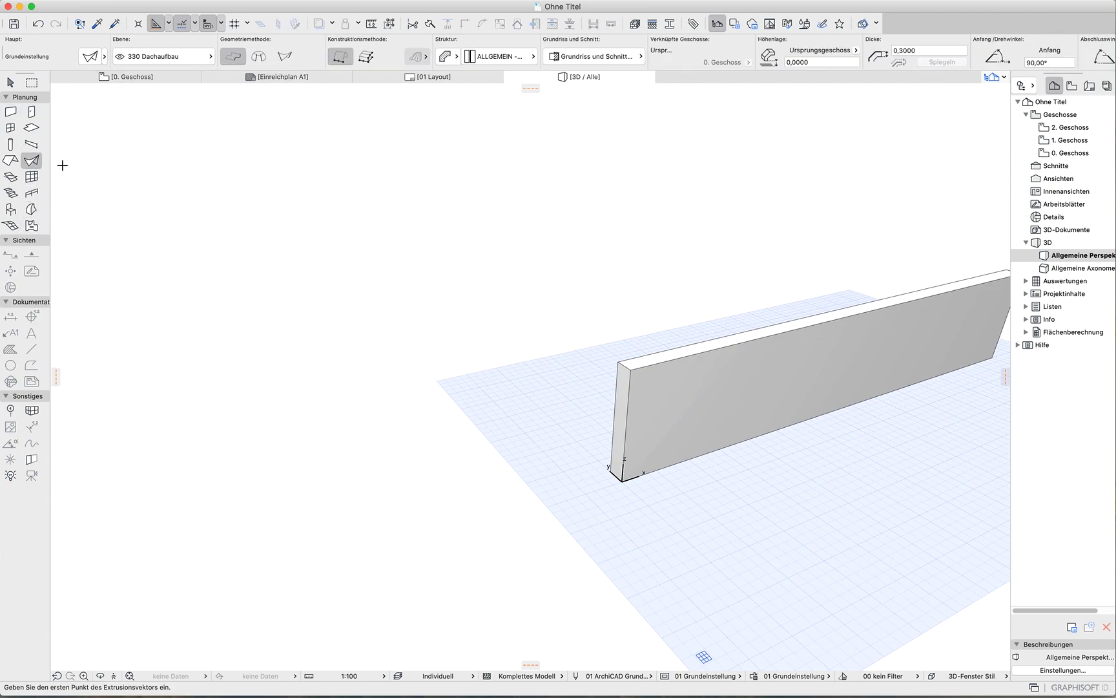
click(260, 55)
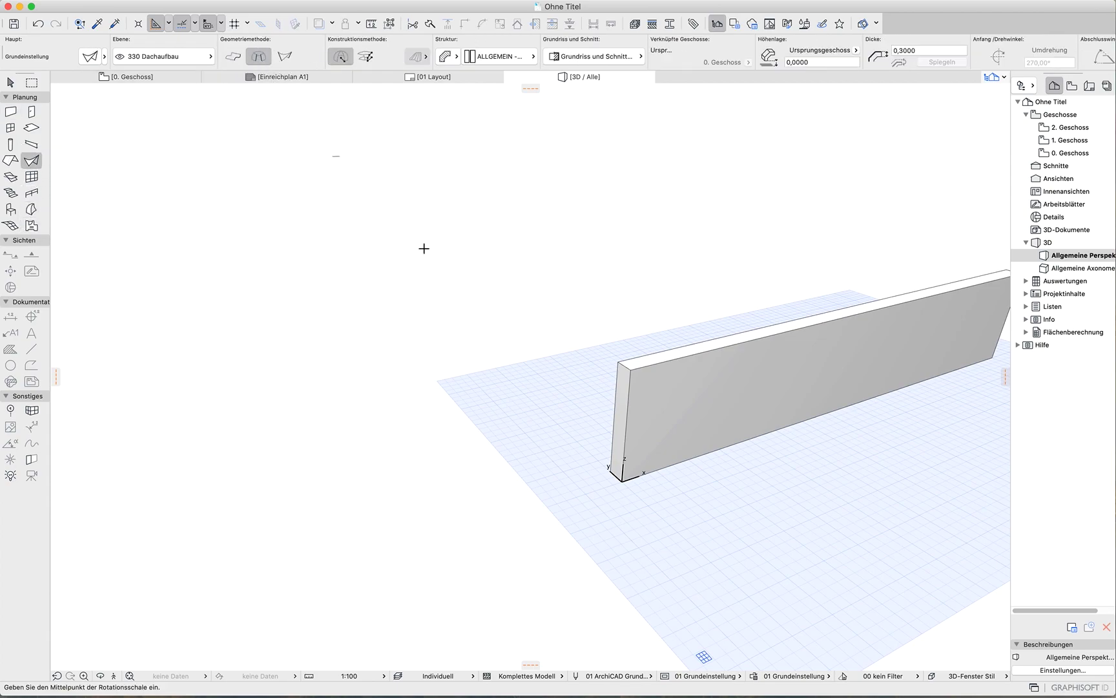
click(750, 443)
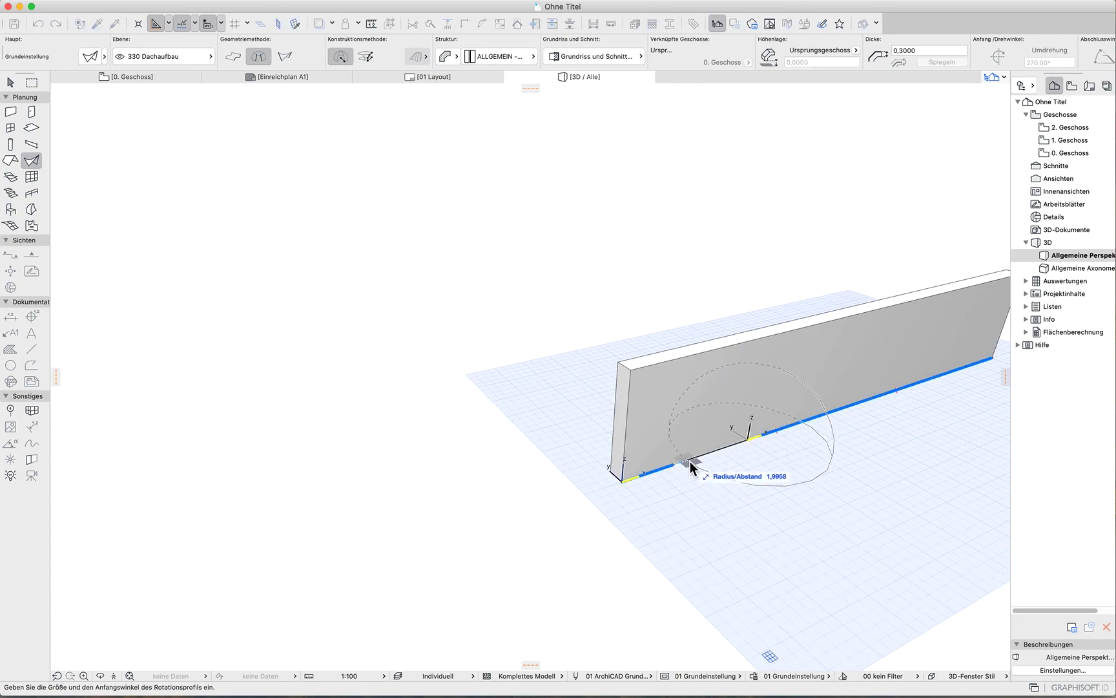
click(692, 468)
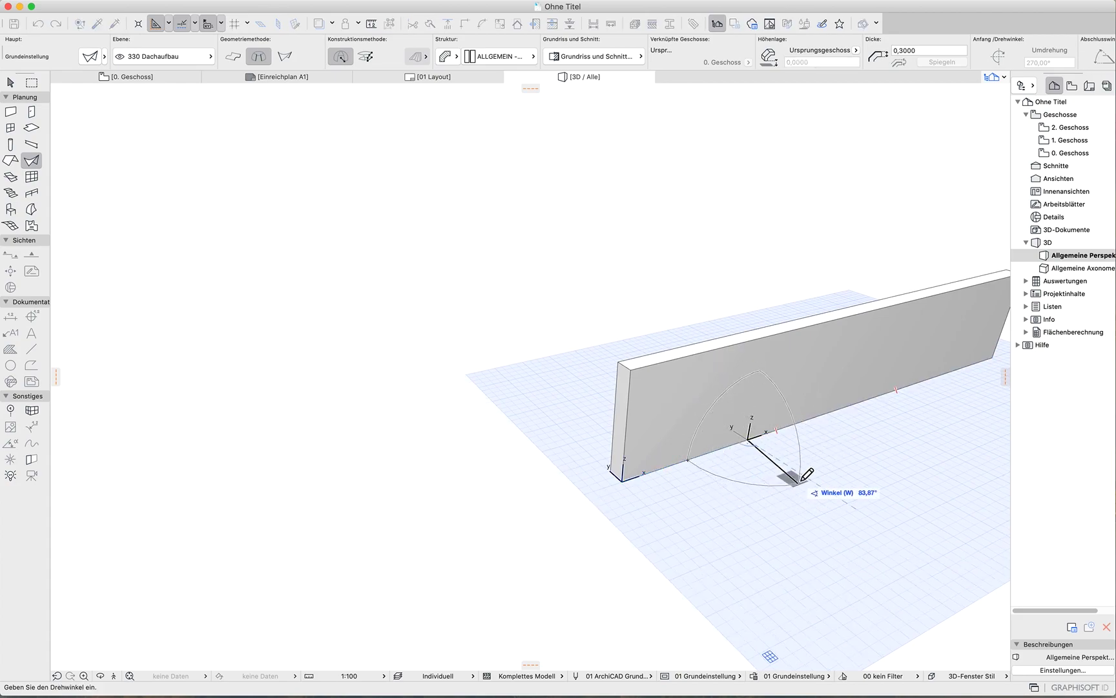
click(810, 422)
mouse_move(797, 535)
shift+middle_down()
mouse_move(451, 464)
mouse_move(1048, 465)
mouse_move(750, 517)
shift+middle_up()
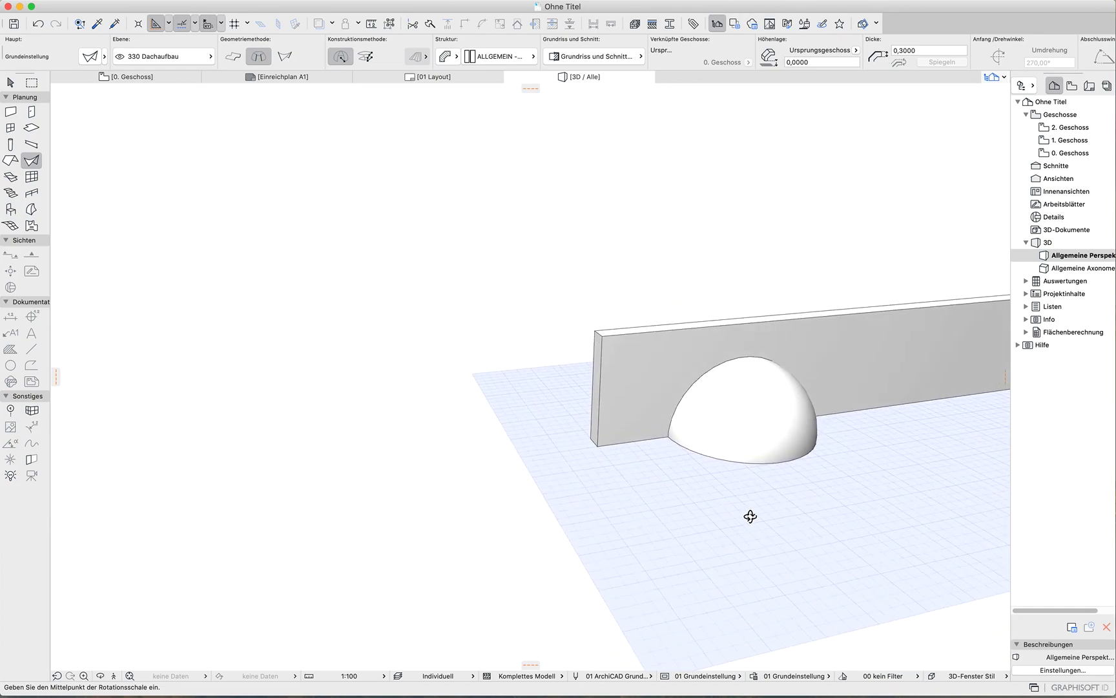
click(662, 374)
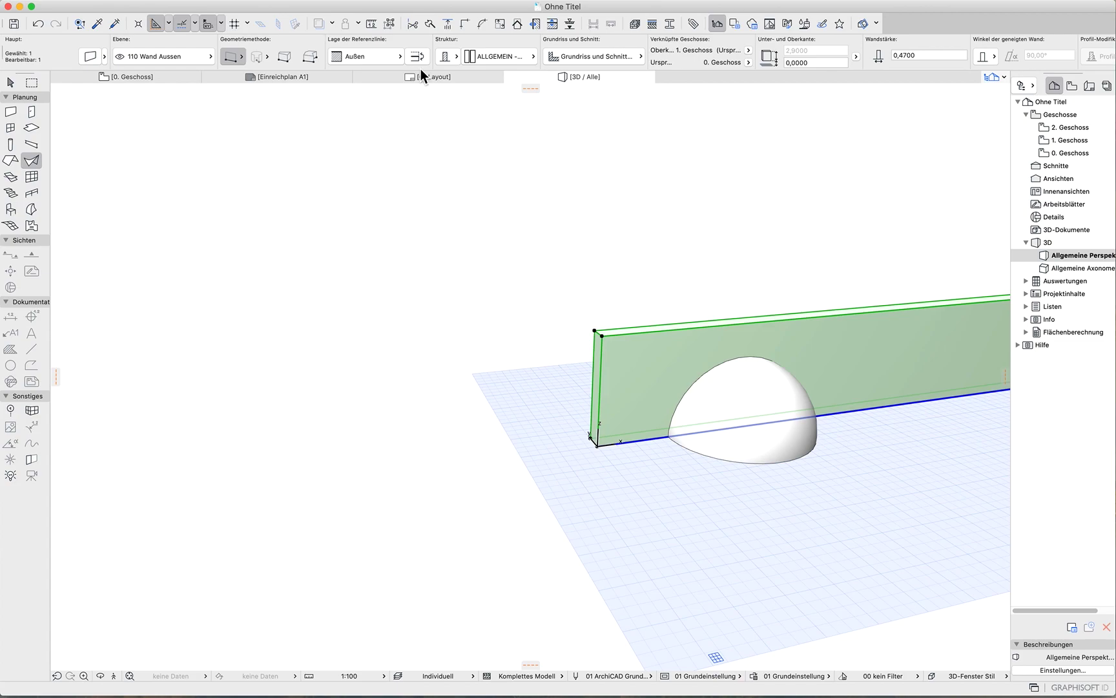
Give the wall a glass building material, then reframe the 3D view of wall and dome
click(367, 58)
click(419, 89)
click(490, 58)
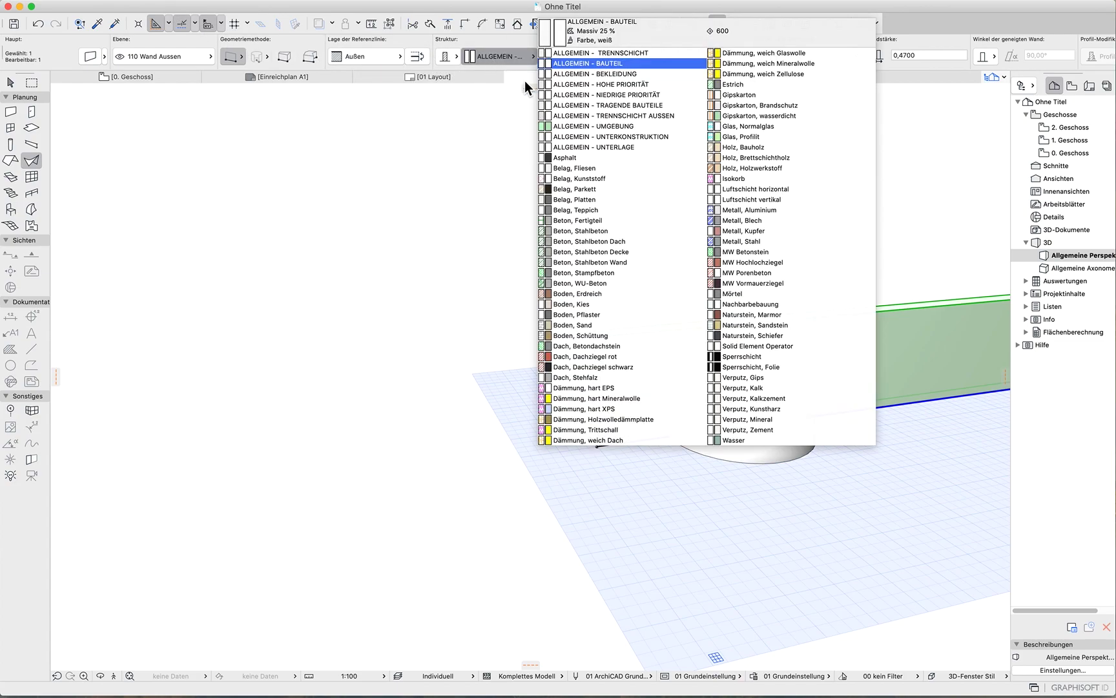
click(758, 127)
key(Escape)
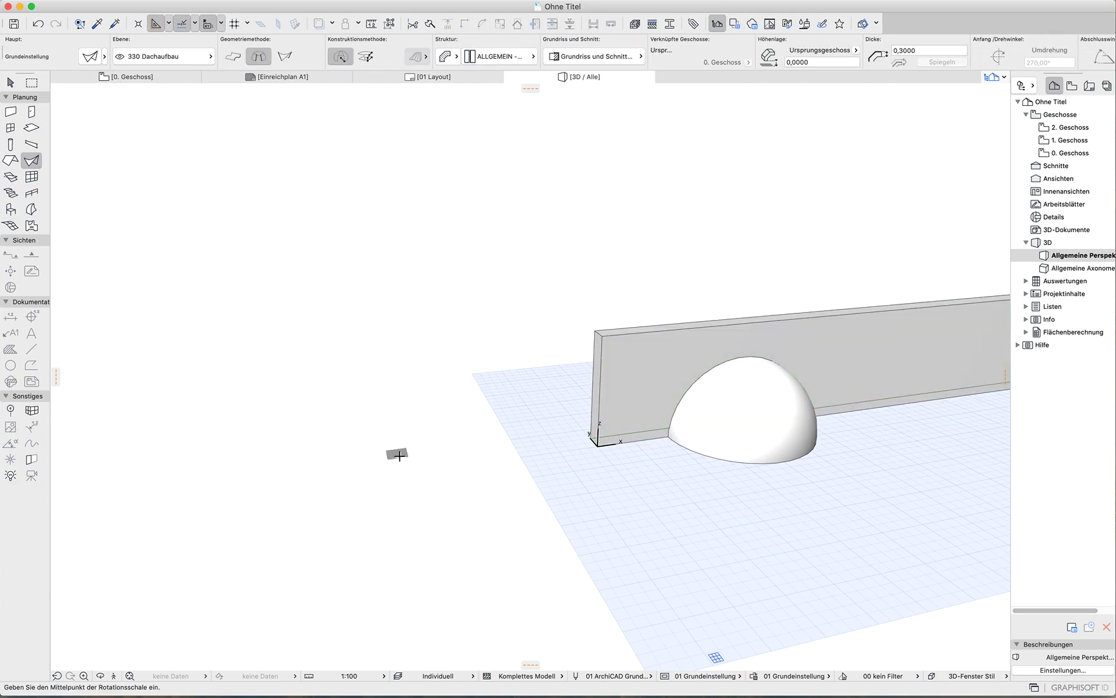
middle_drag(406, 463, 593, 514)
double_click(593, 515)
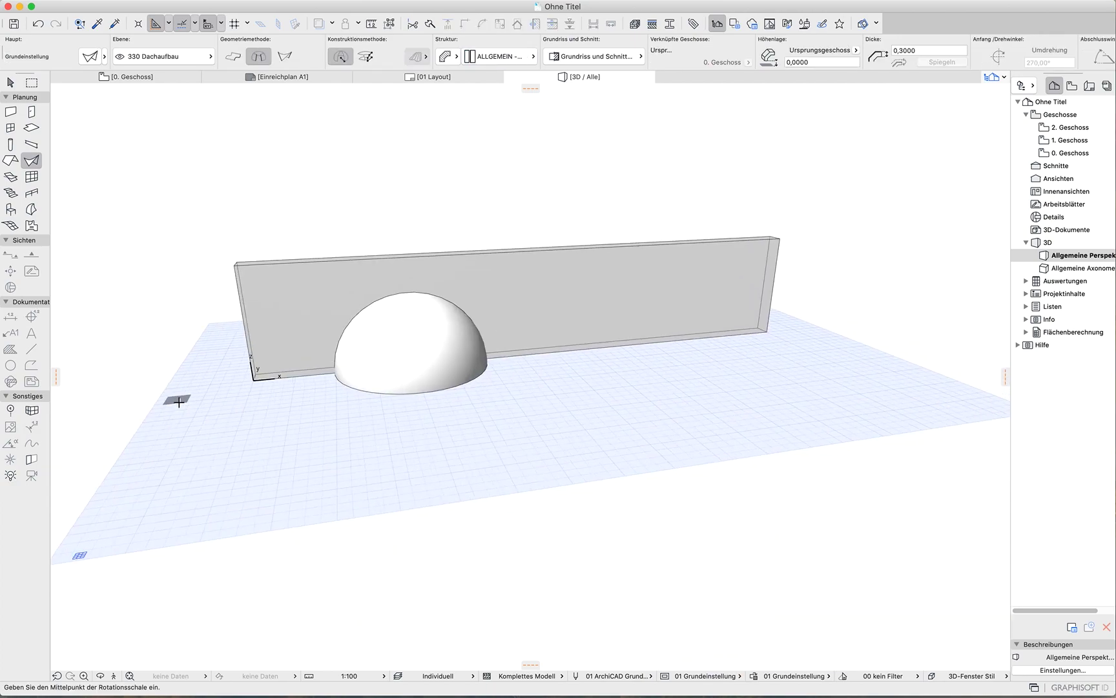
mouse_move(175, 401)
shift+middle_down()
mouse_move(228, 471)
mouse_move(805, 400)
shift+middle_up()
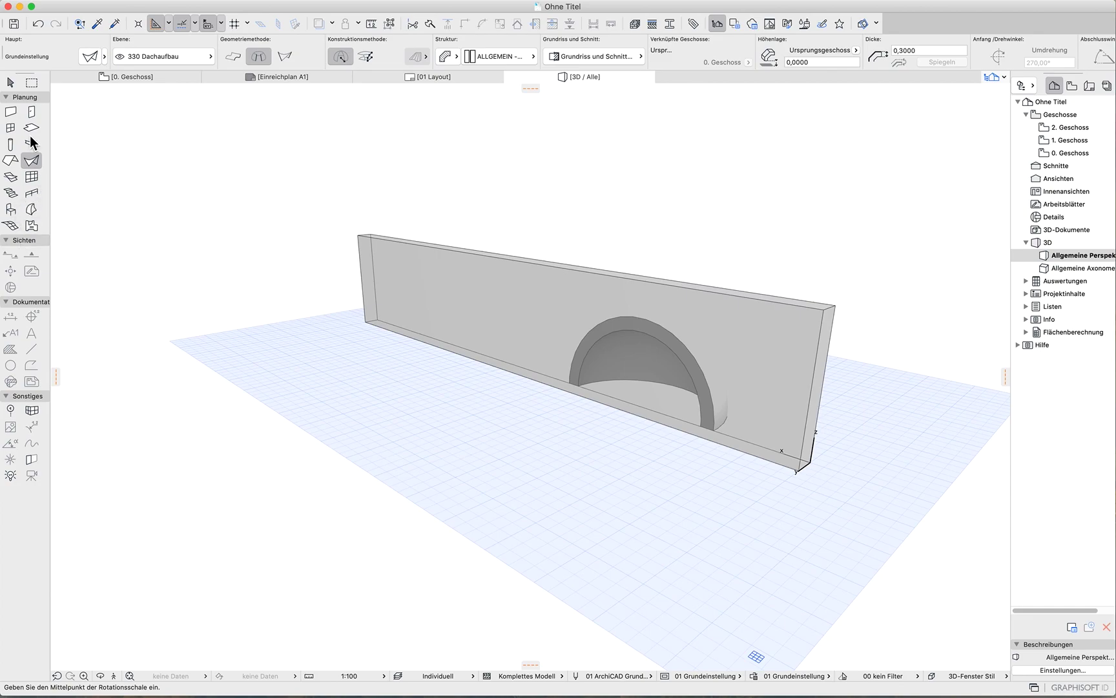
Choose the arched window opening from the wall openings library in the window settings
click(11, 128)
double_click(12, 128)
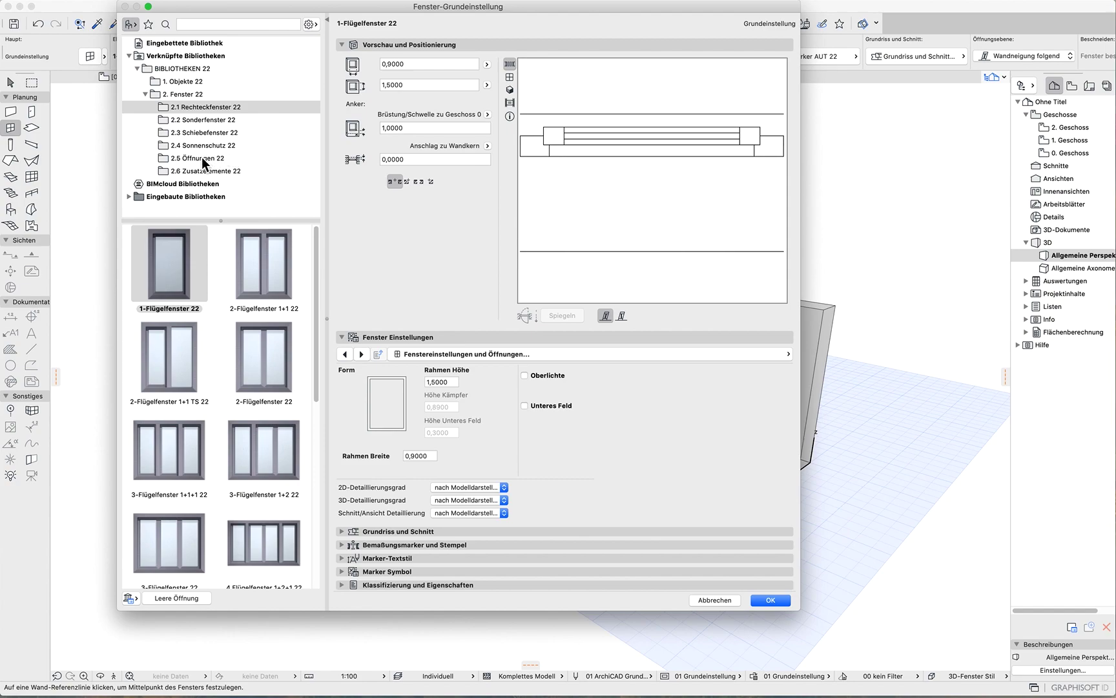
click(201, 158)
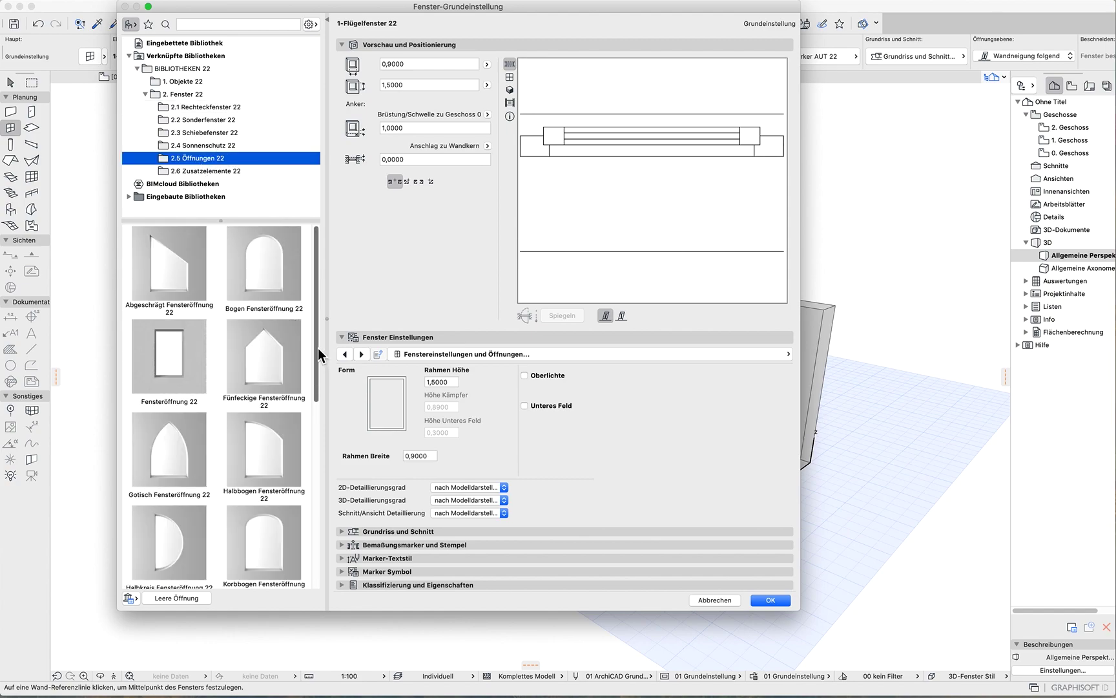
mouse_move(316, 349)
mouse_down()
mouse_move(334, 507)
mouse_move(343, 362)
mouse_up()
click(264, 261)
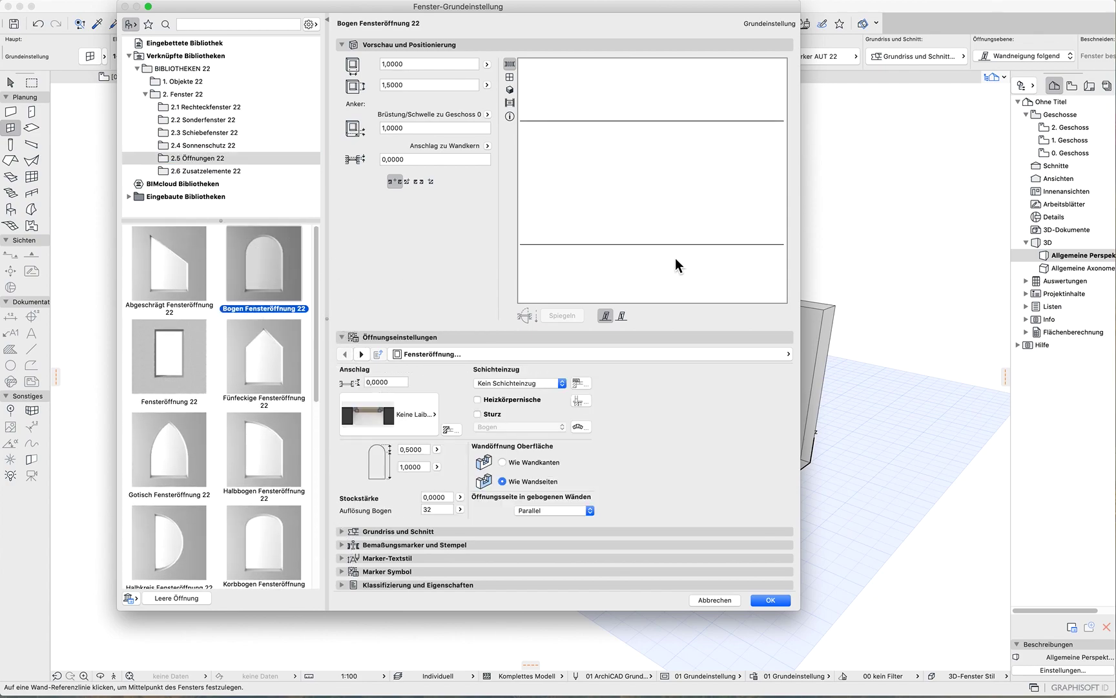
click(510, 90)
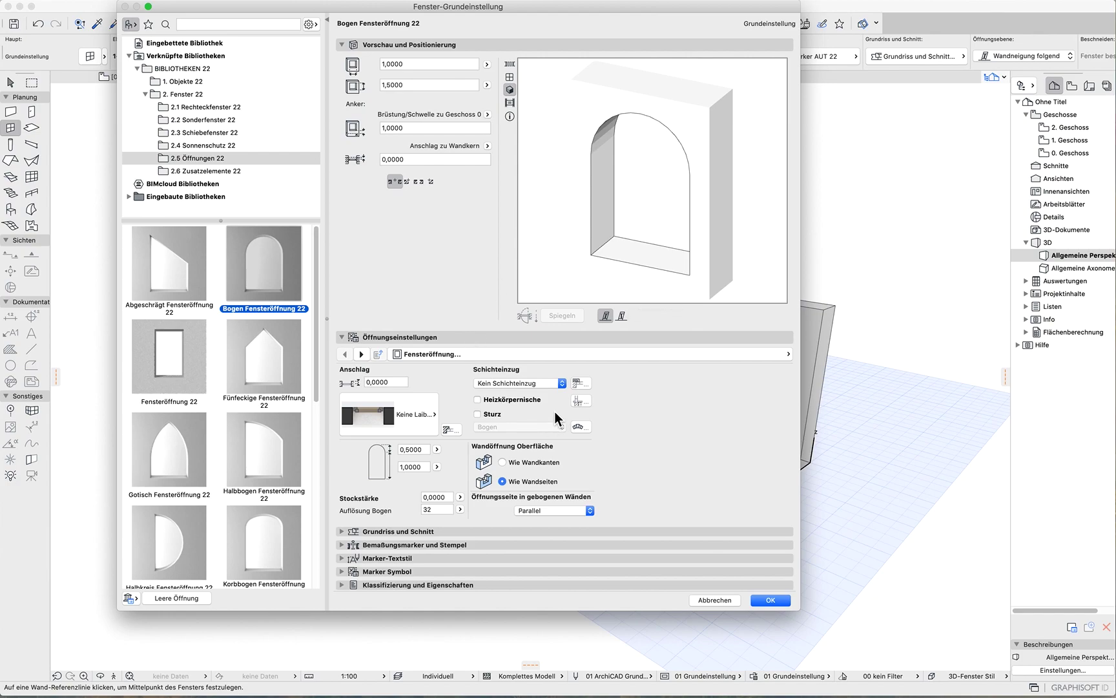
Set the arched opening's height to 2, place it in the wall, and return to the Arrow tool
click(414, 467)
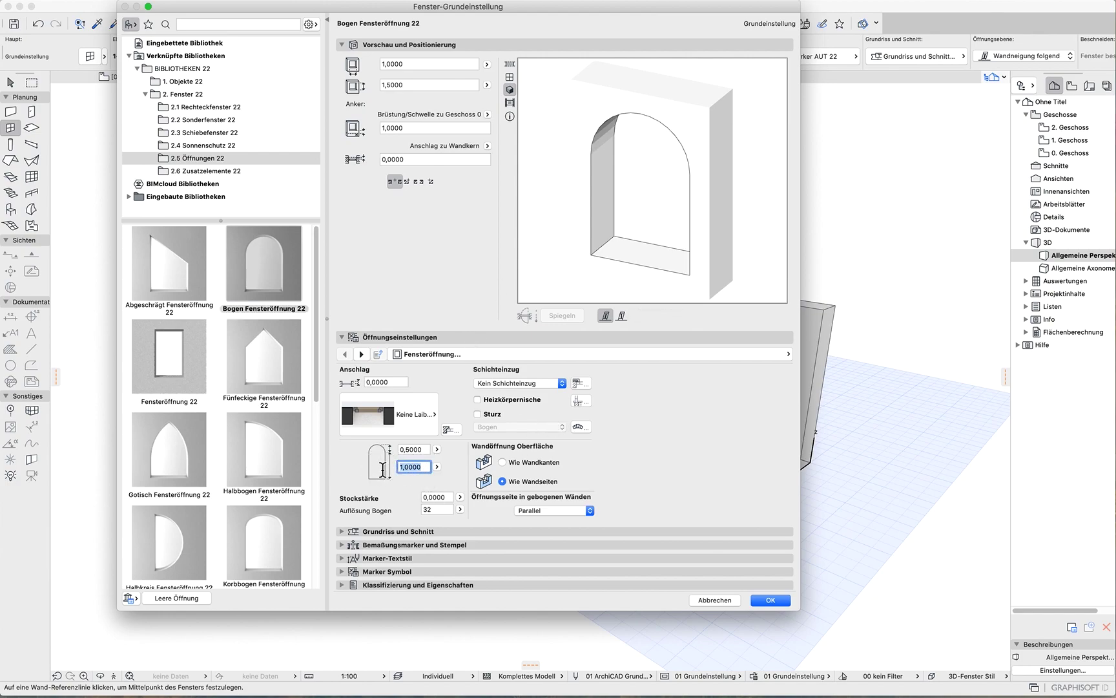
text(0)
click(409, 450)
text(2)
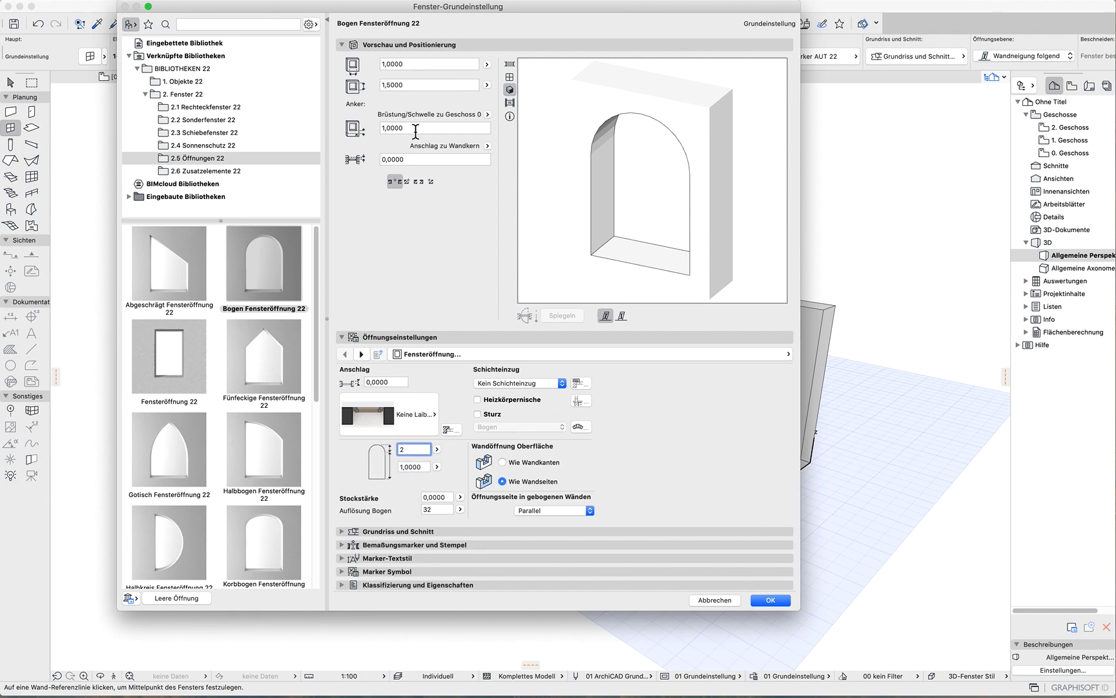
click(416, 84)
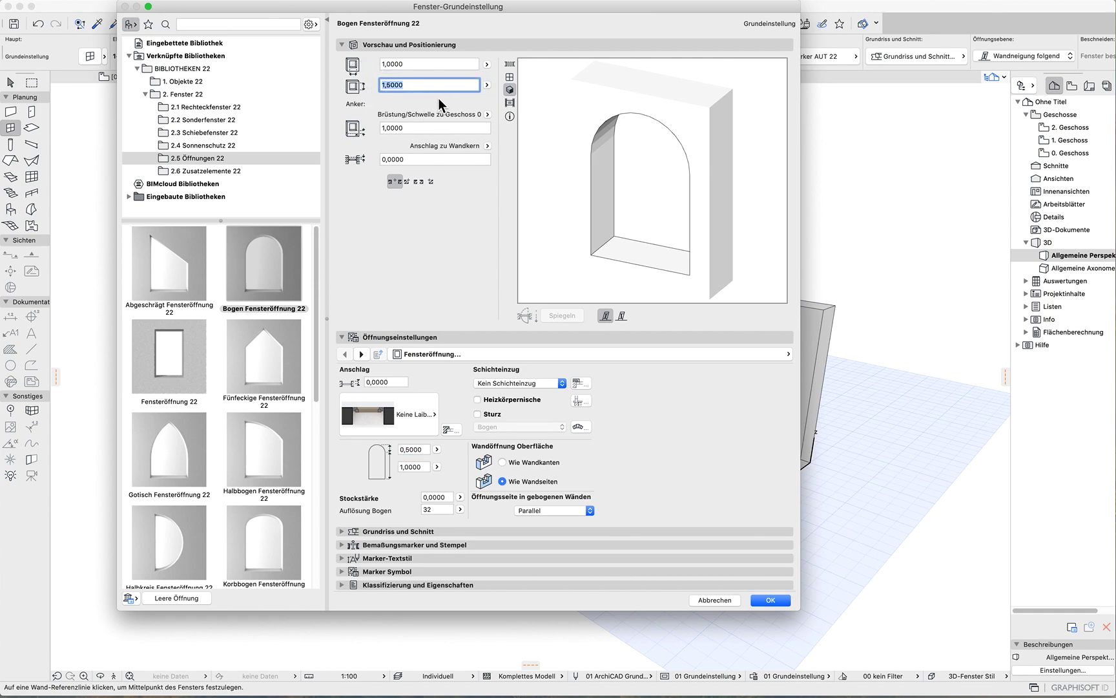
text(2)
click(760, 603)
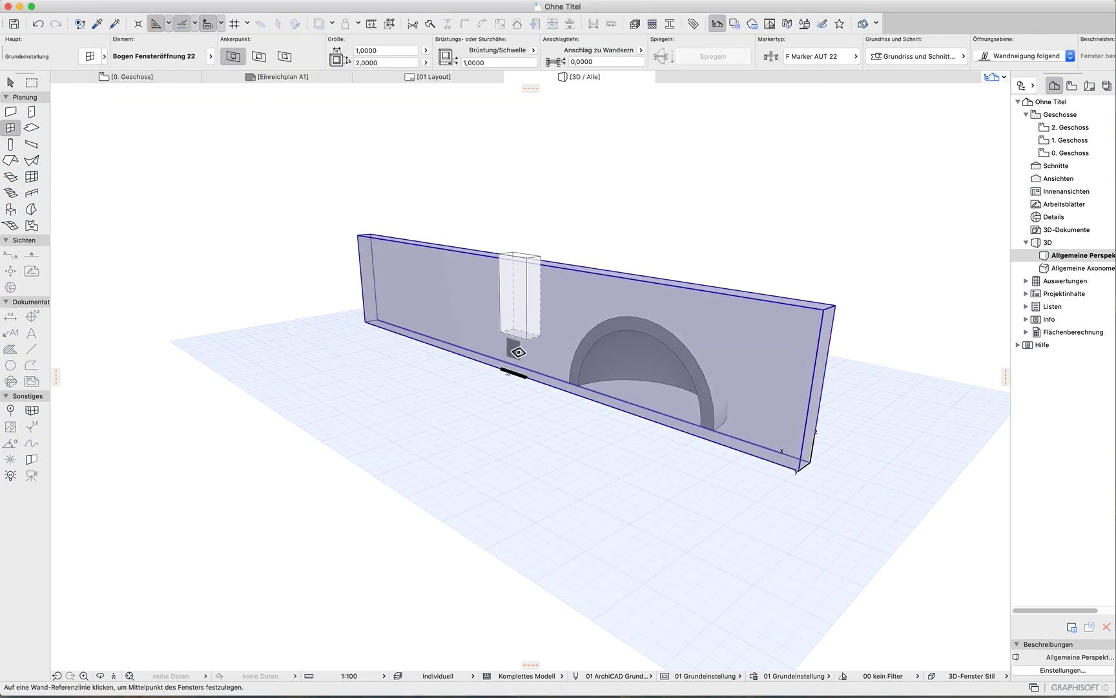
click(518, 352)
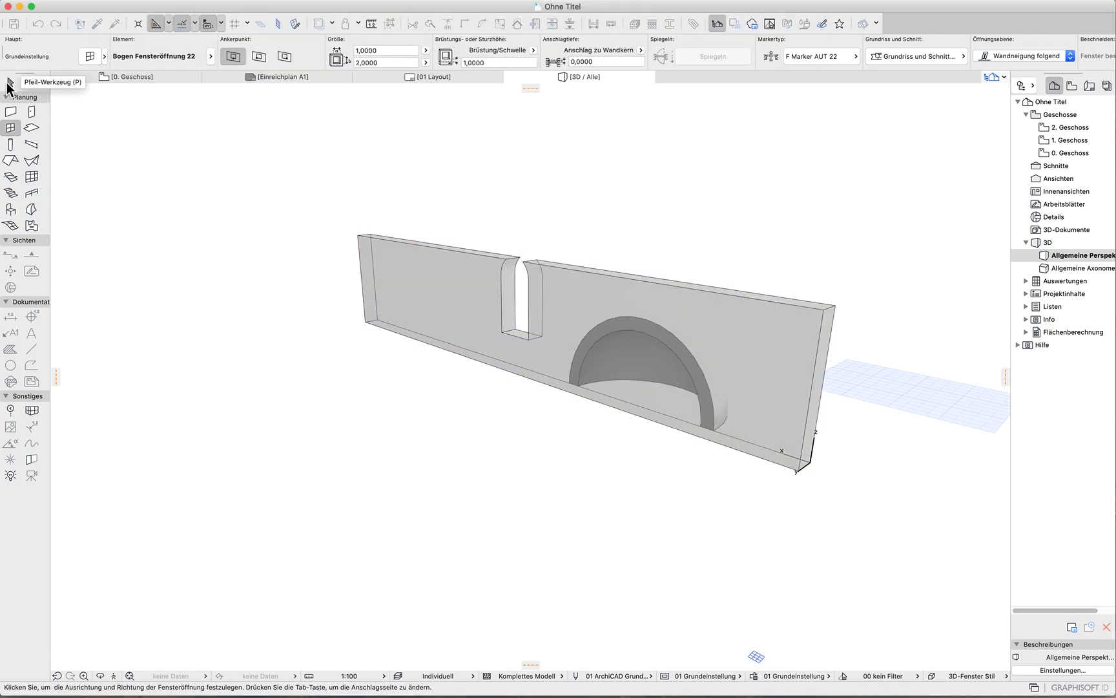
click(8, 82)
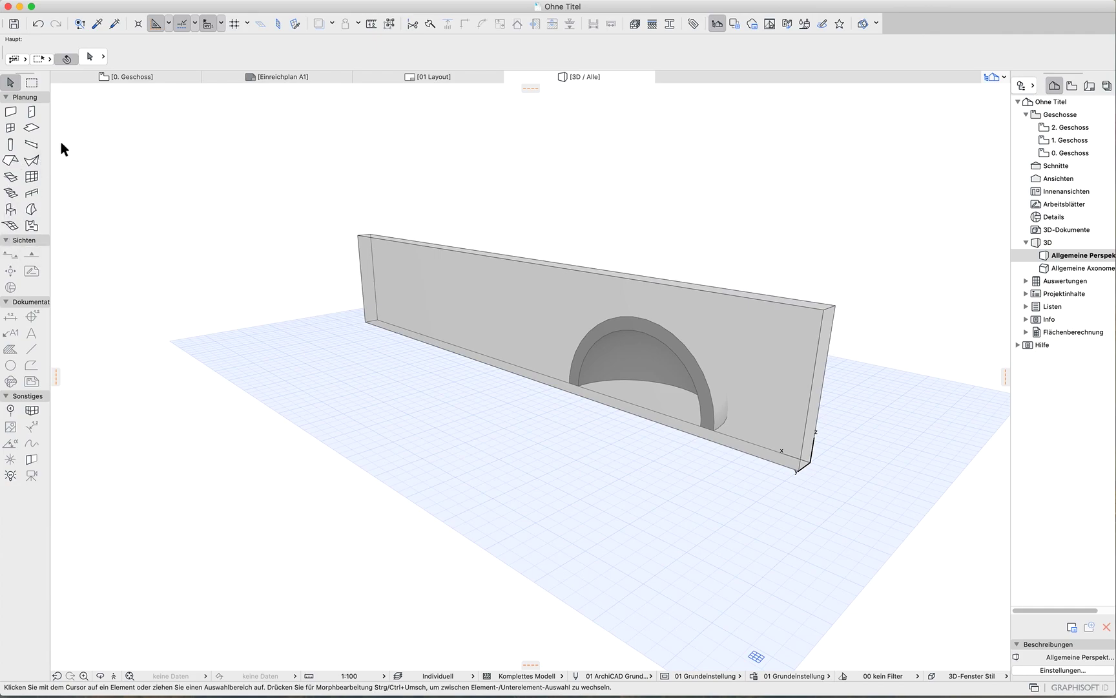
Draw section line S-03 along the wall on the 0. Geschoss plan and open its view
click(121, 77)
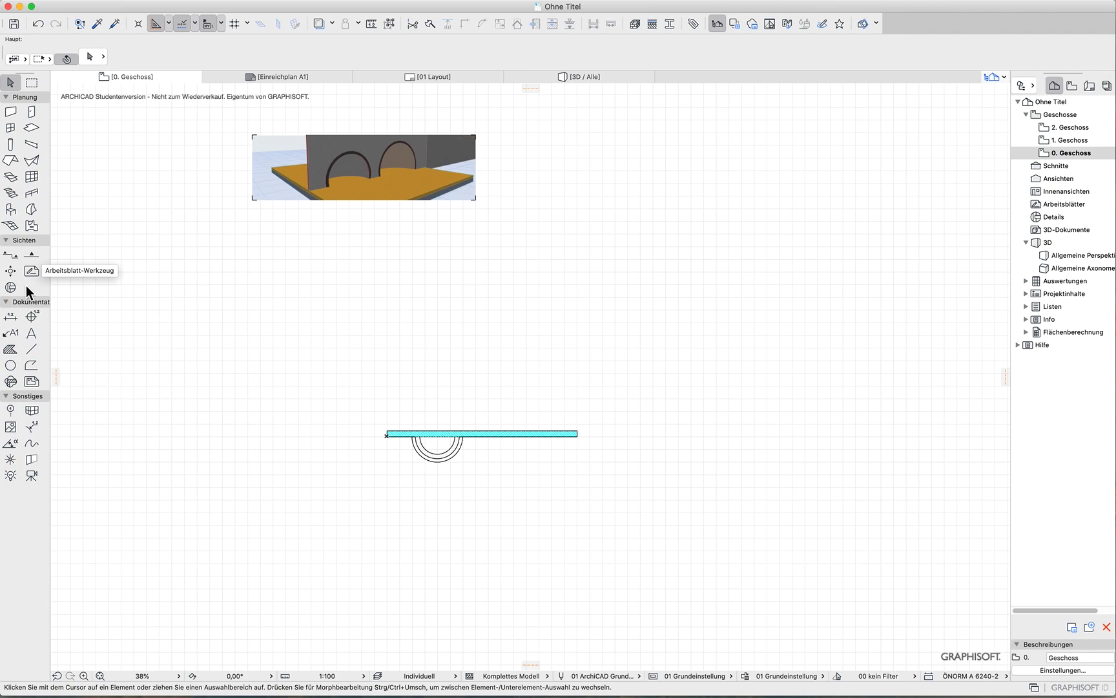
click(10, 256)
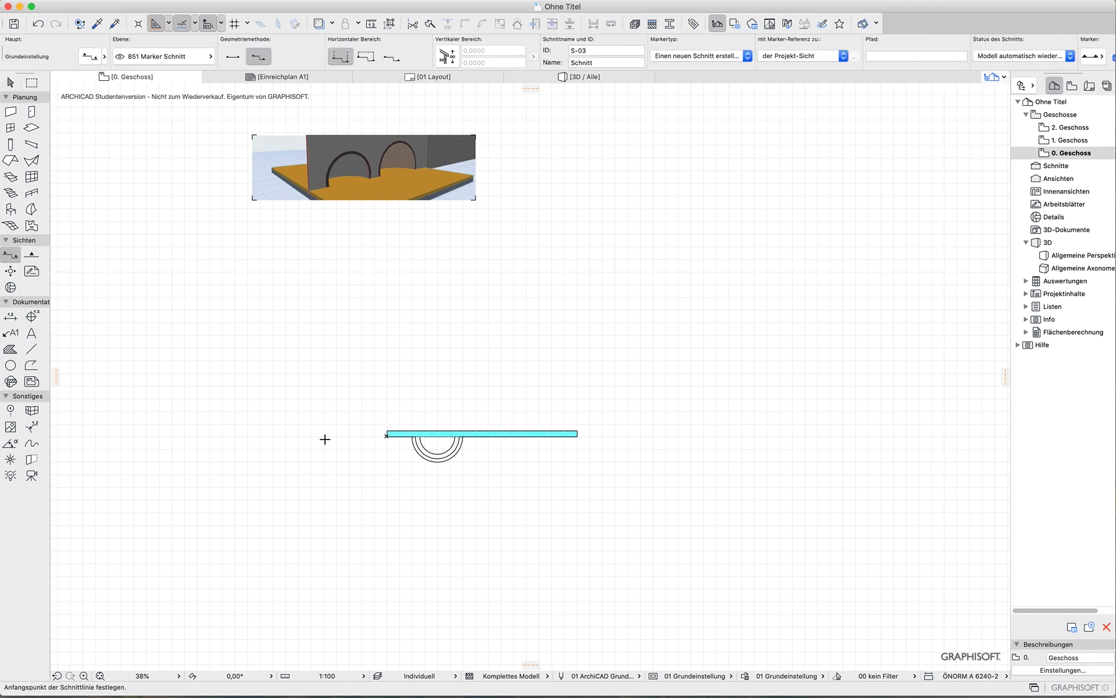
click(578, 435)
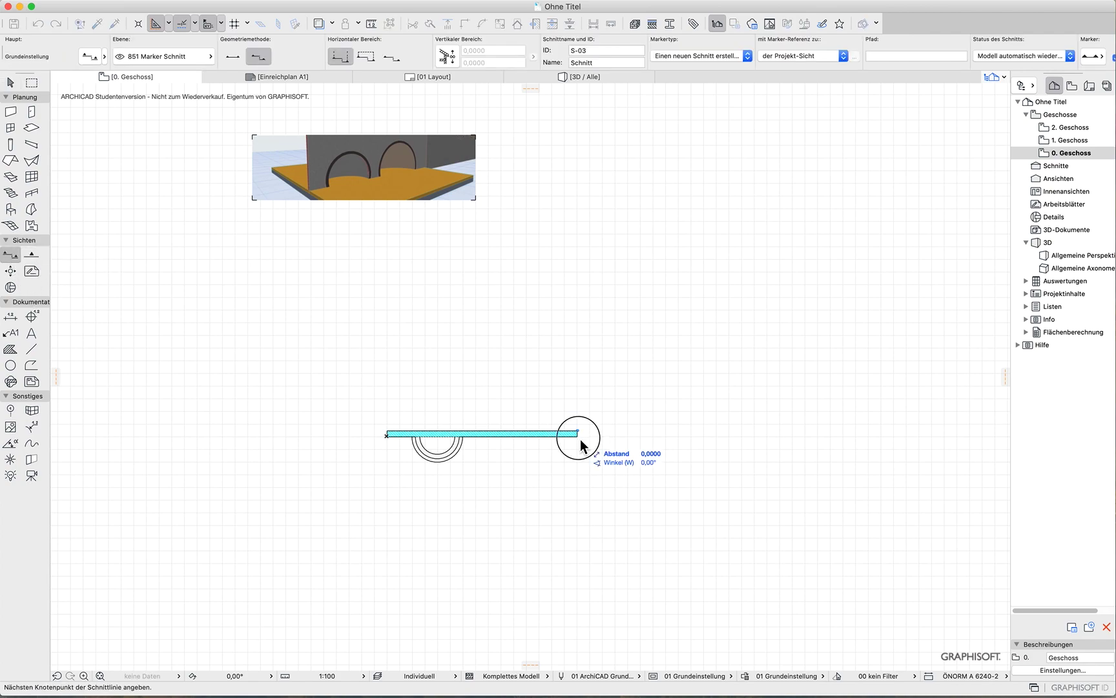
double_click(317, 435)
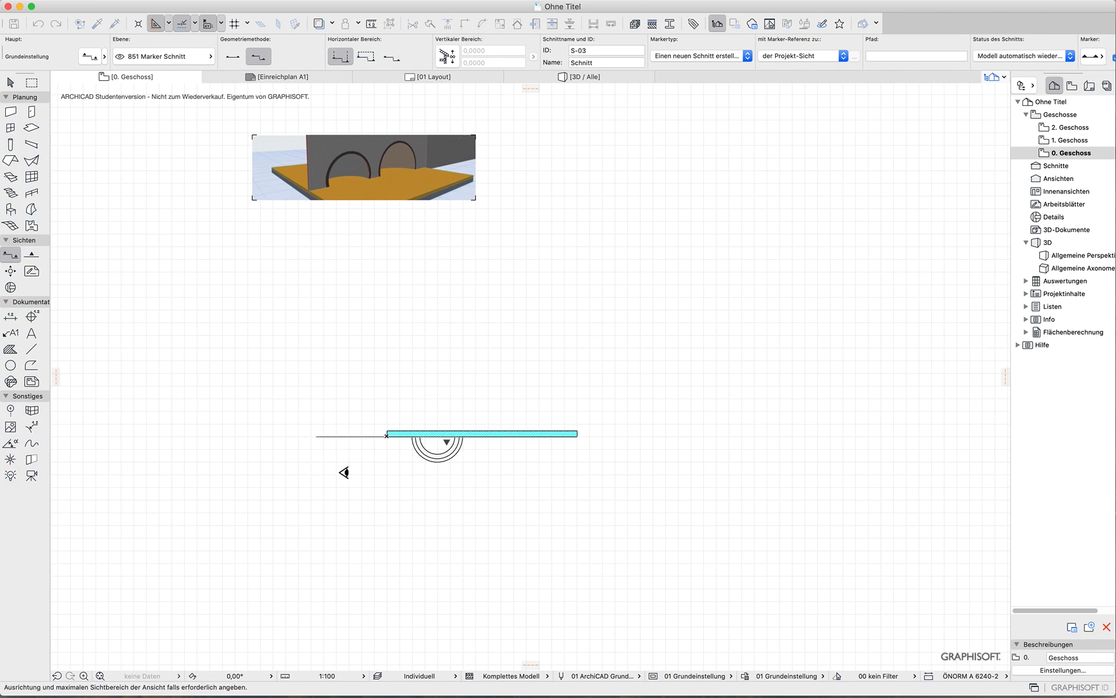
click(370, 535)
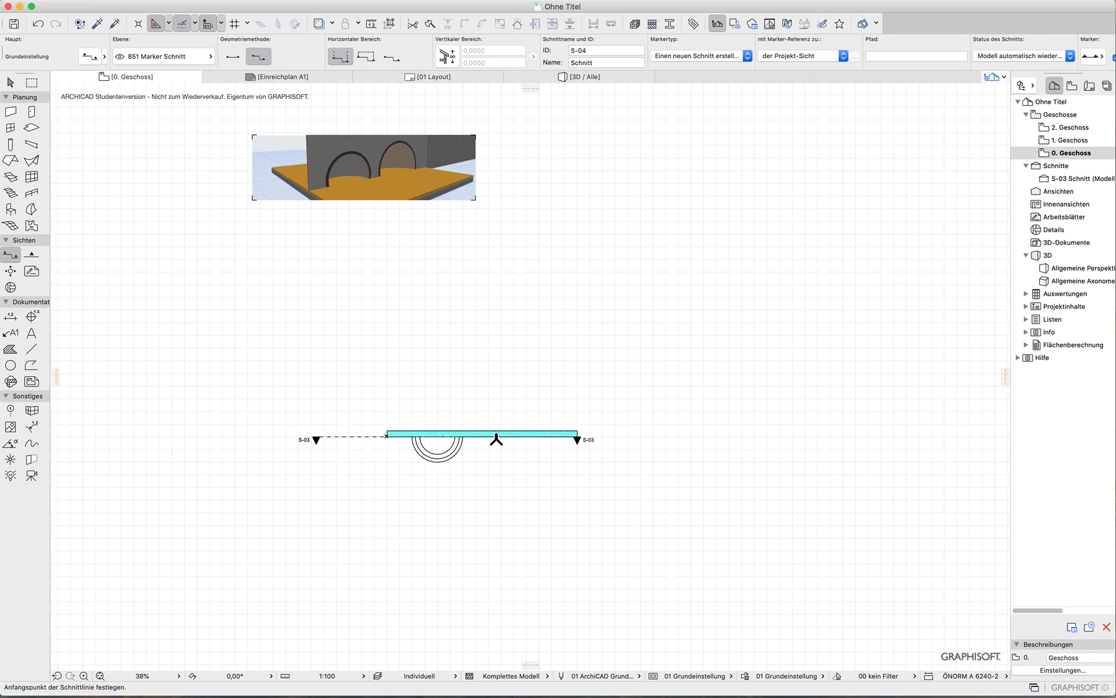
click(1057, 179)
double_click(1054, 179)
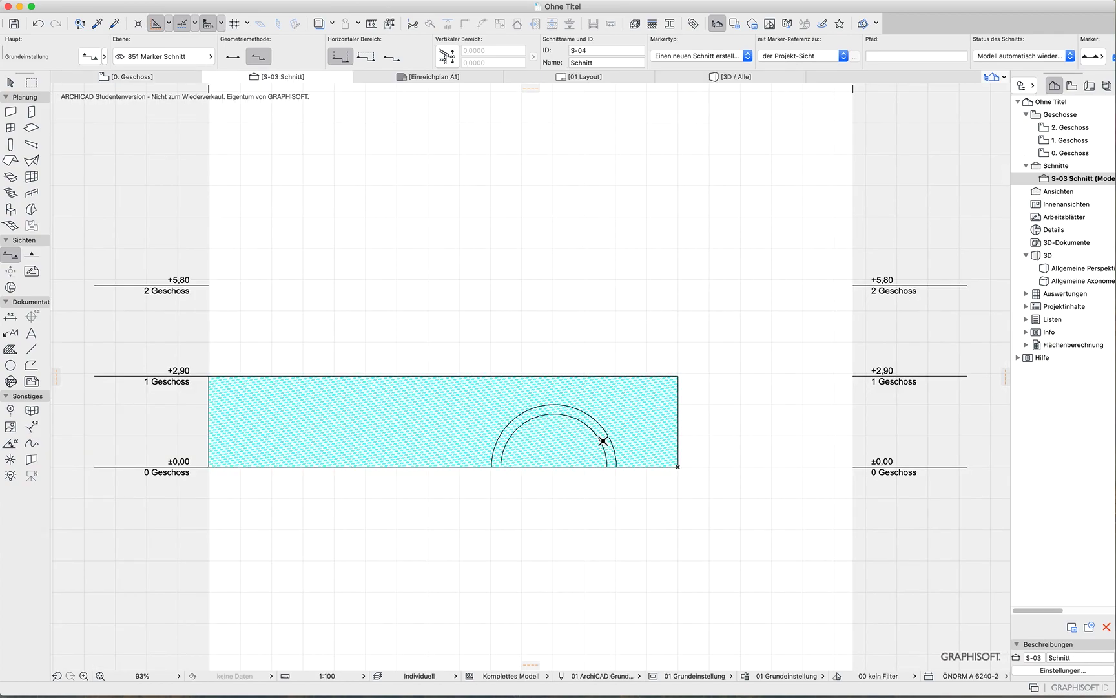
Trace a triangular morph outline from the recess base up to its arch in section S-03
click(32, 209)
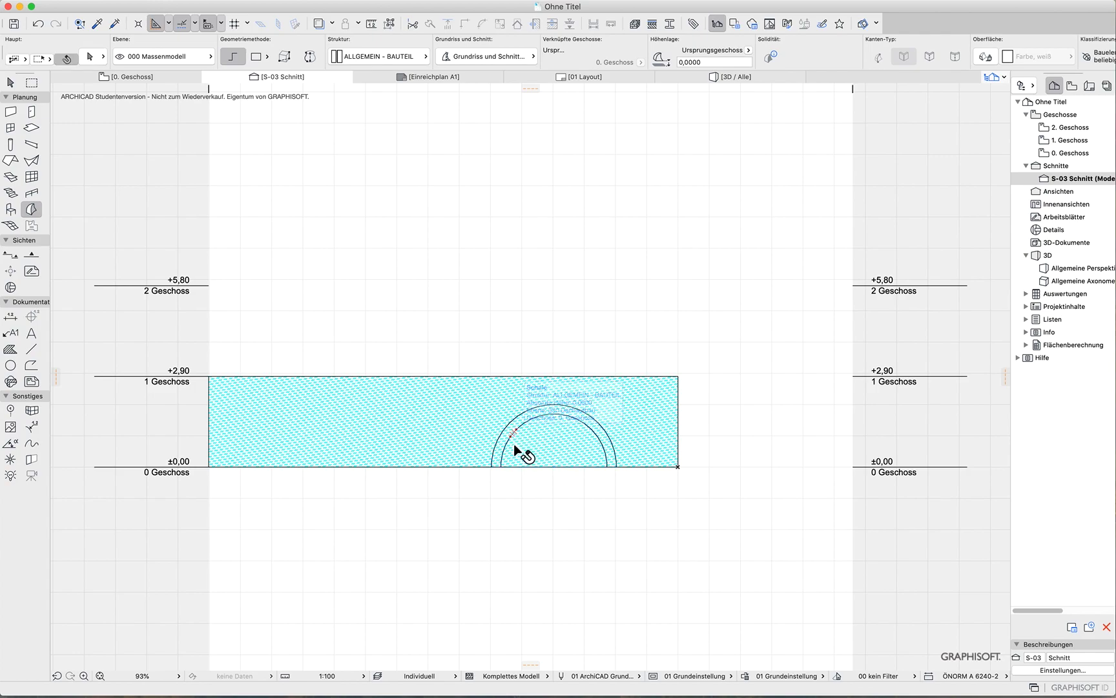
click(513, 433)
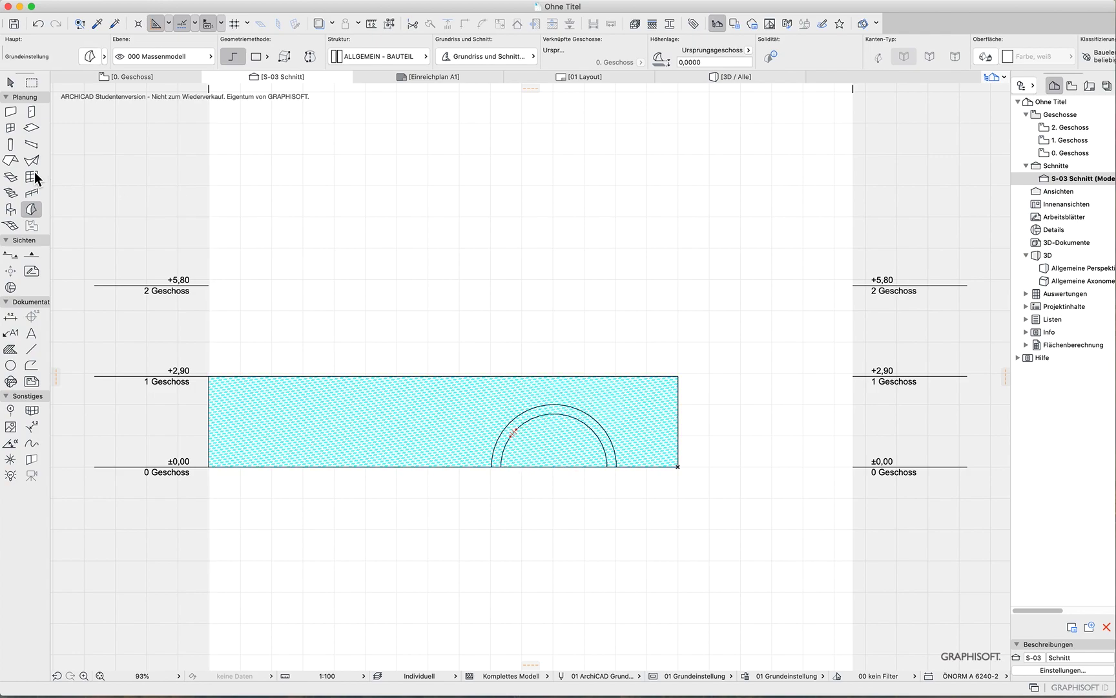
click(30, 213)
click(502, 466)
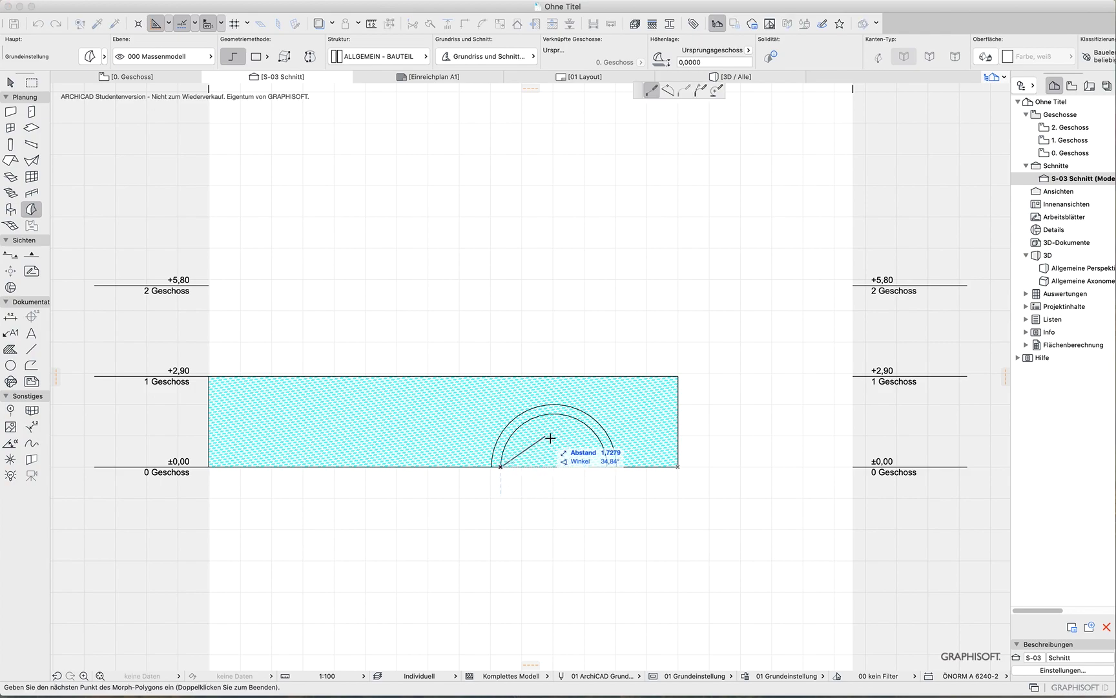
click(556, 409)
click(608, 465)
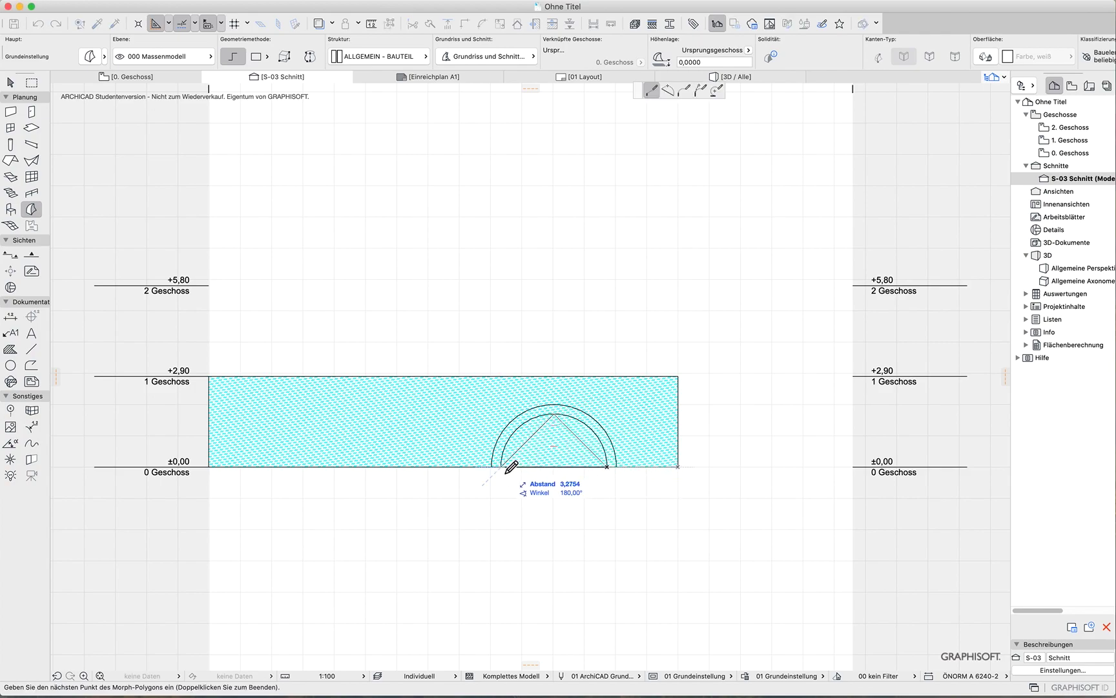
click(502, 466)
click(501, 466)
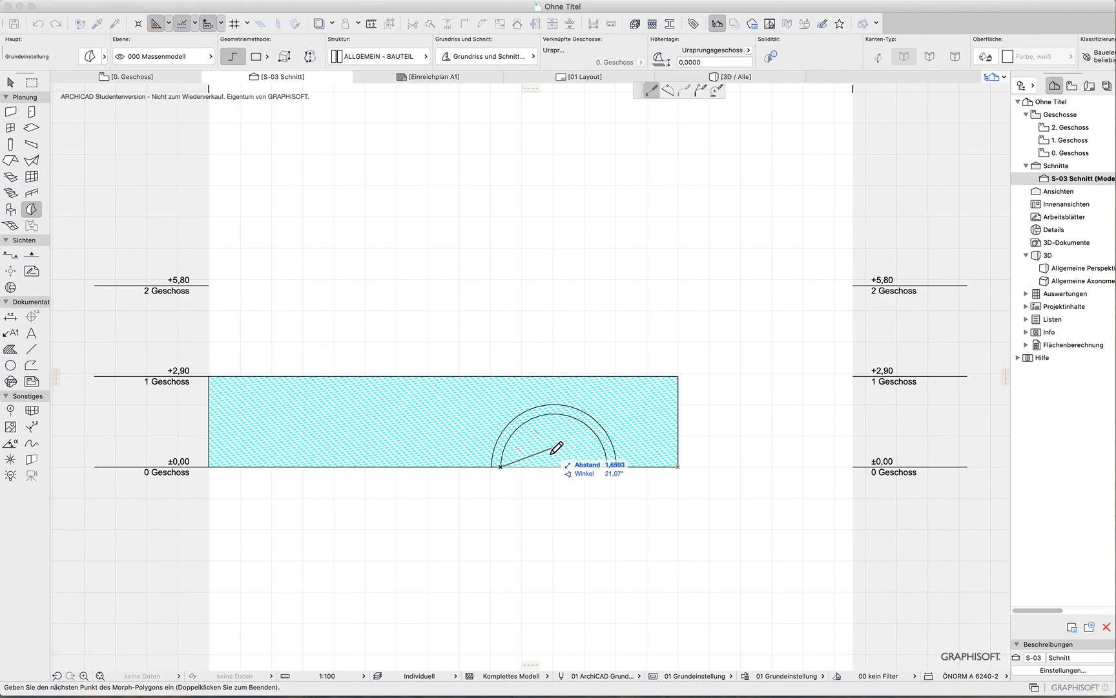
Cancel the unfinished morph outline and return to the 3D / Alle view
key(Escape)
scroll(554, 471, up, 4)
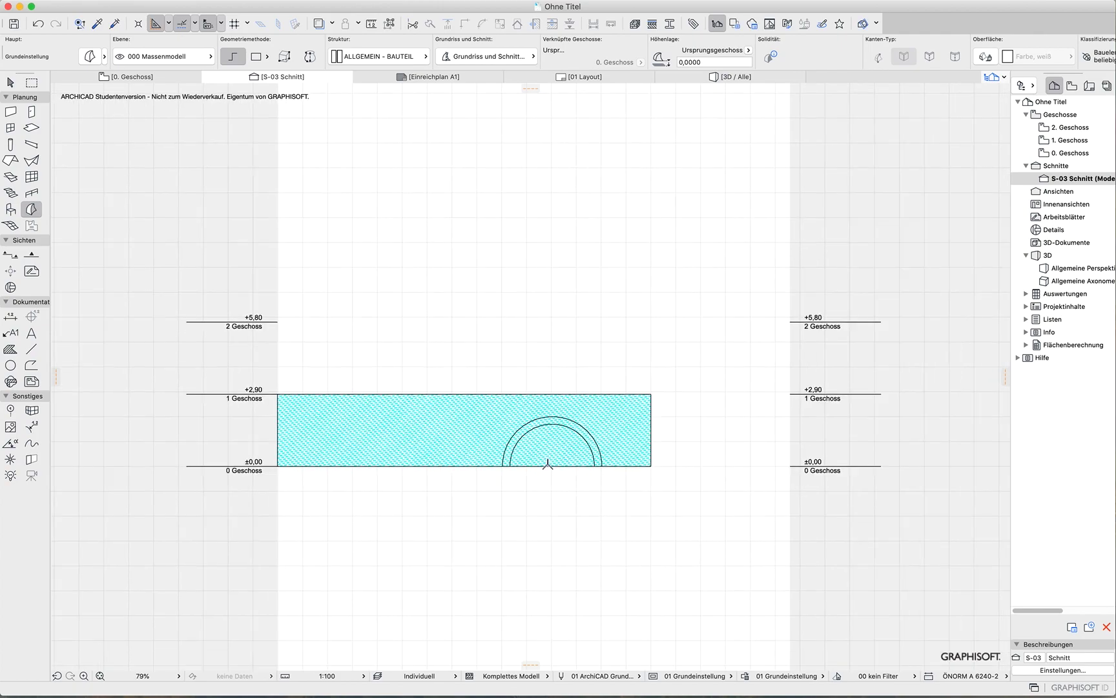
scroll(555, 470, up, 4)
scroll(552, 464, up, 4)
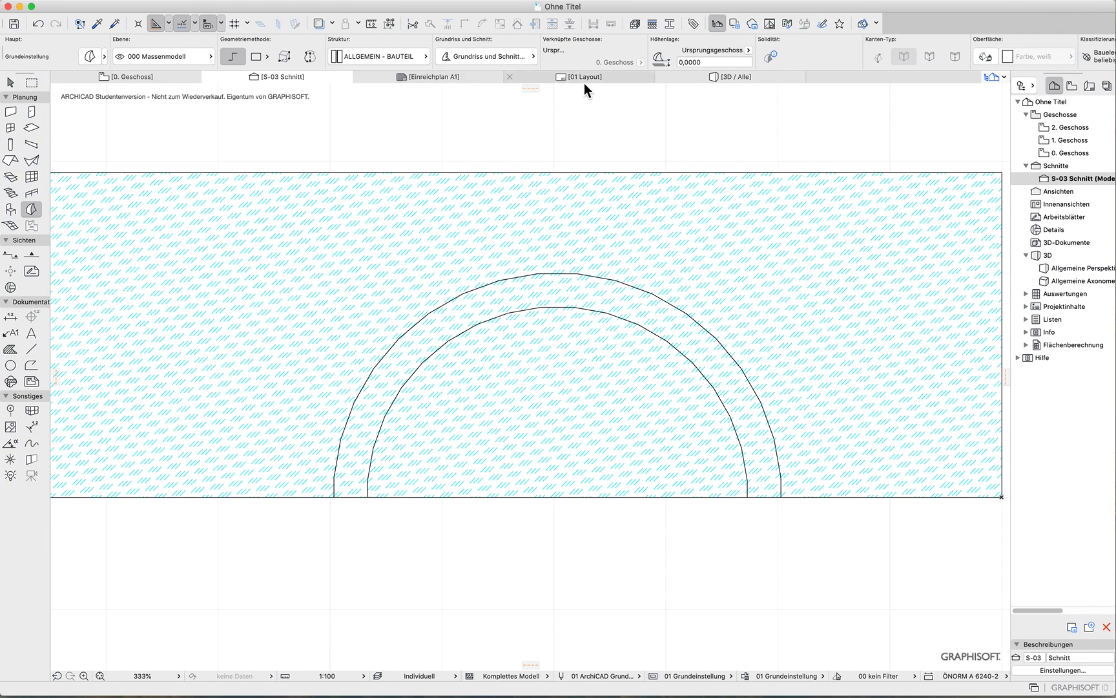
click(736, 78)
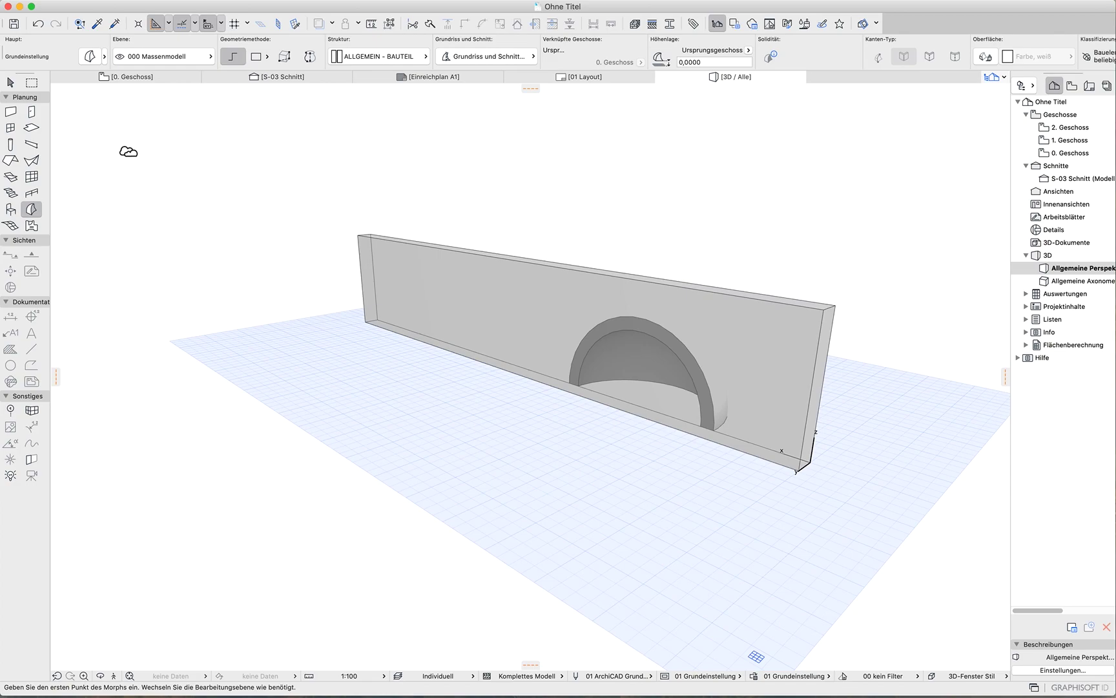
Orbit to look along the wall and select the half-round shell lining the recess
click(581, 388)
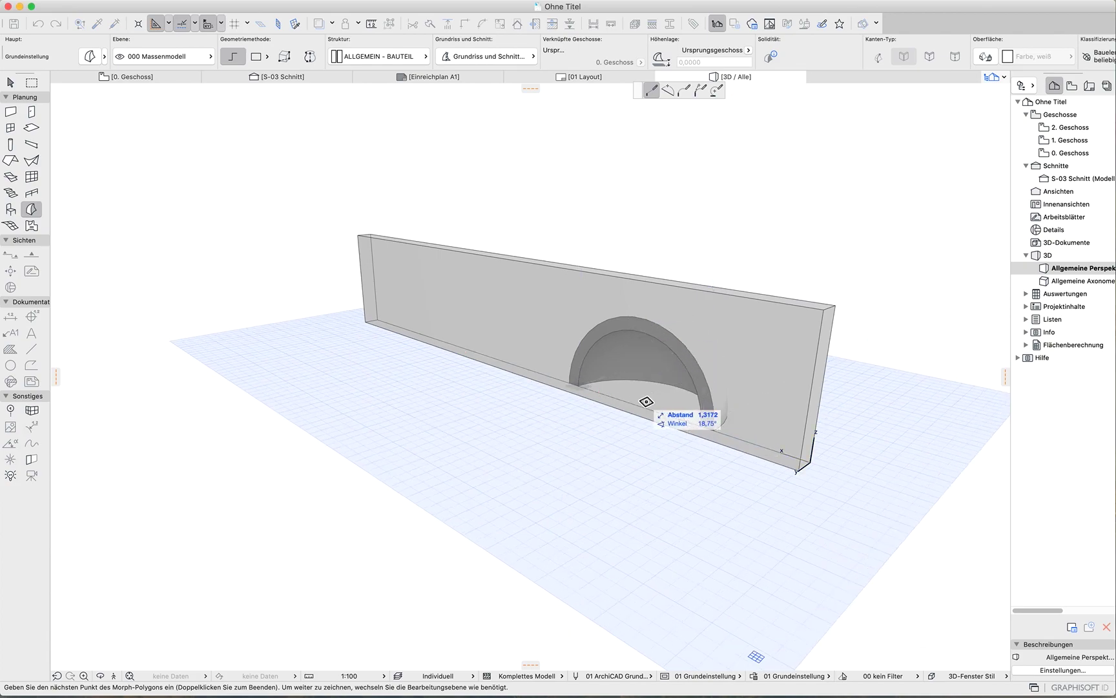
key(Escape)
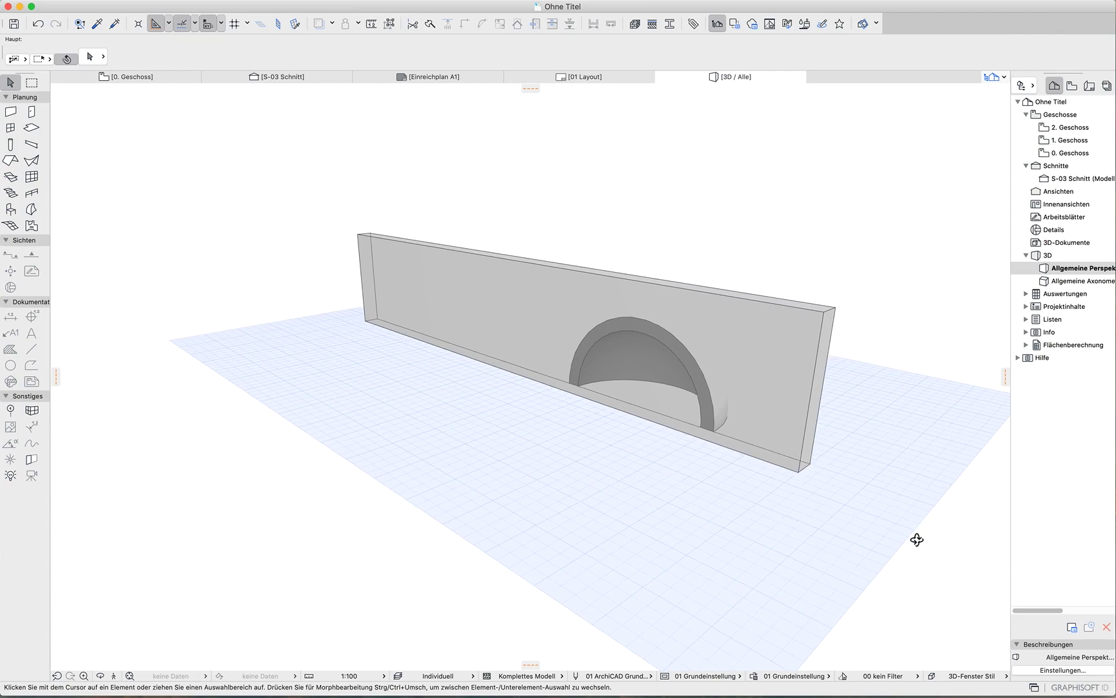
shift+middle_drag(919, 534, 822, 568)
click(637, 428)
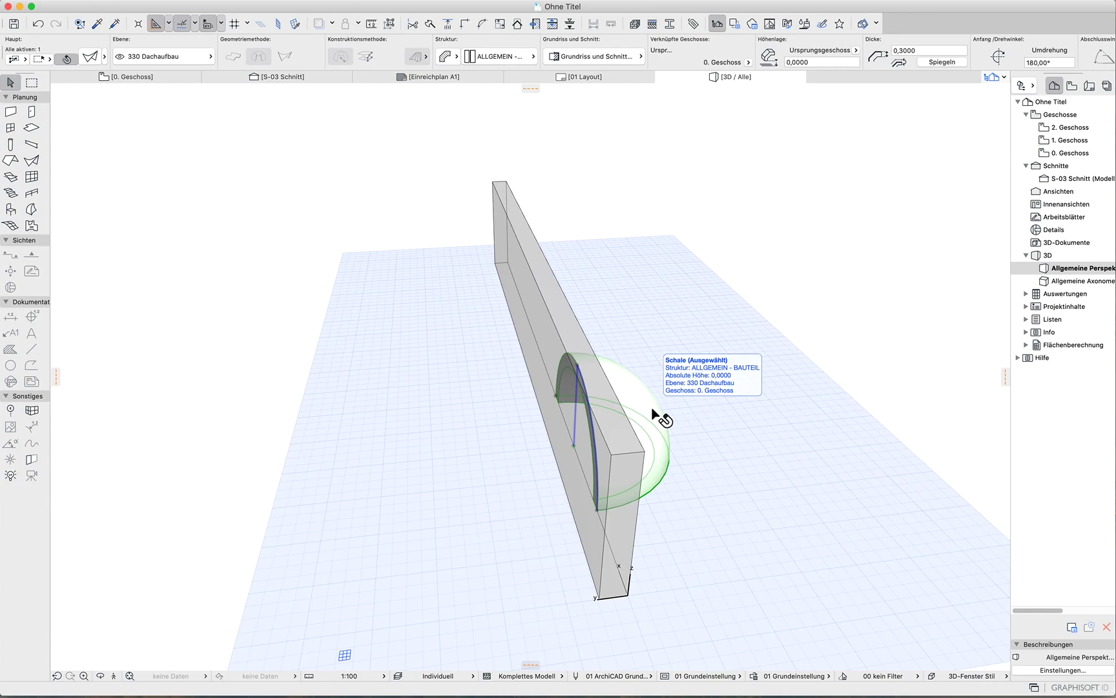
Show only the selected half-dome shell in 3D, viewed from the front
key(F5)
shift+middle_drag(500, 431, 785, 396)
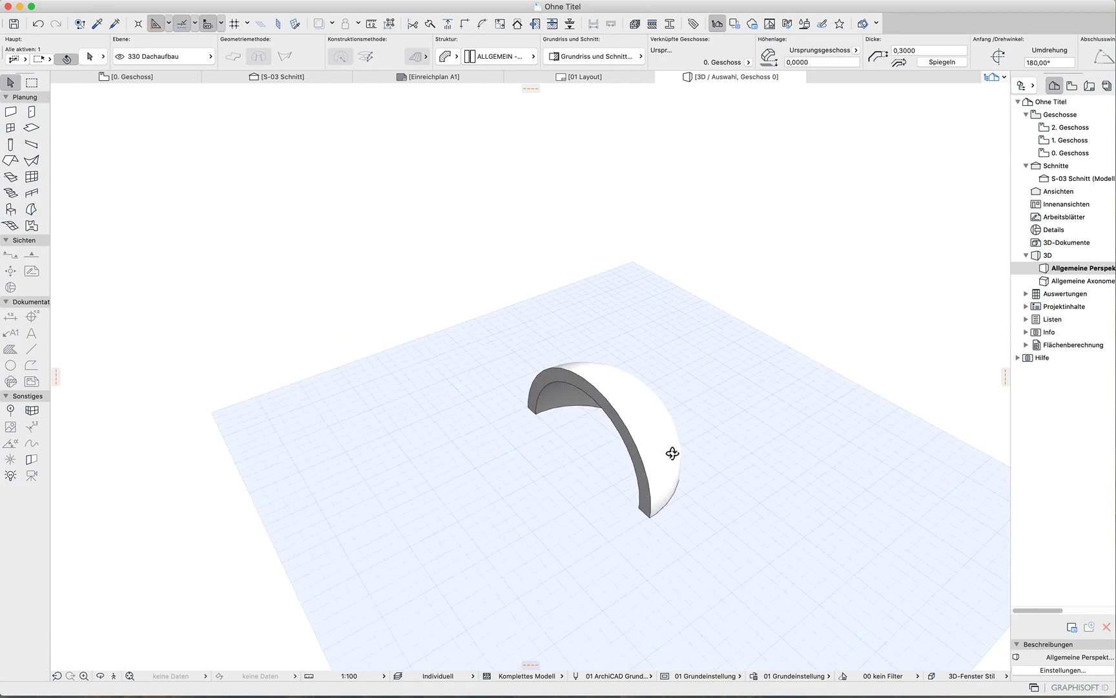
click(539, 474)
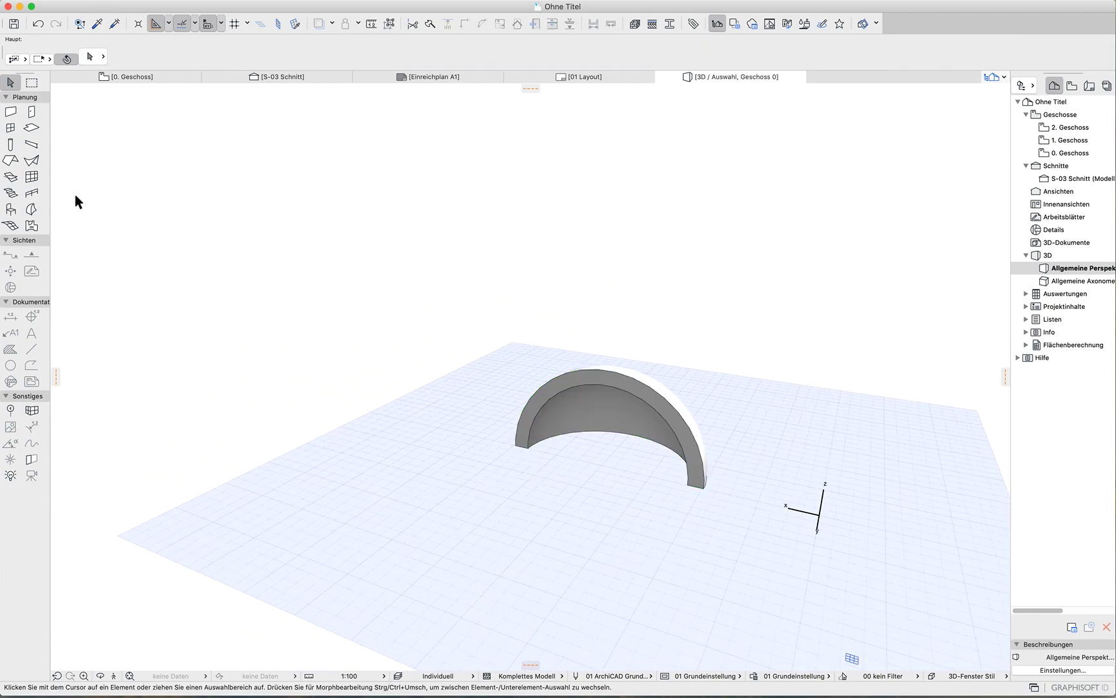
Draw a triangular morph across the shell's open face, from both base corners to its top
click(32, 210)
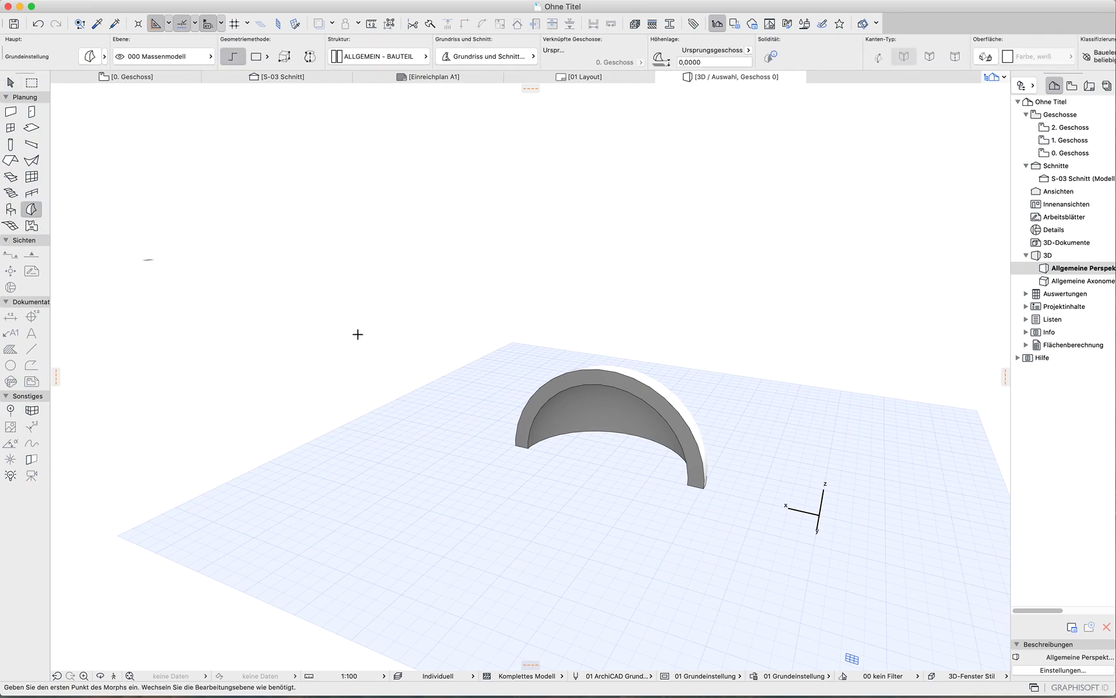
click(530, 449)
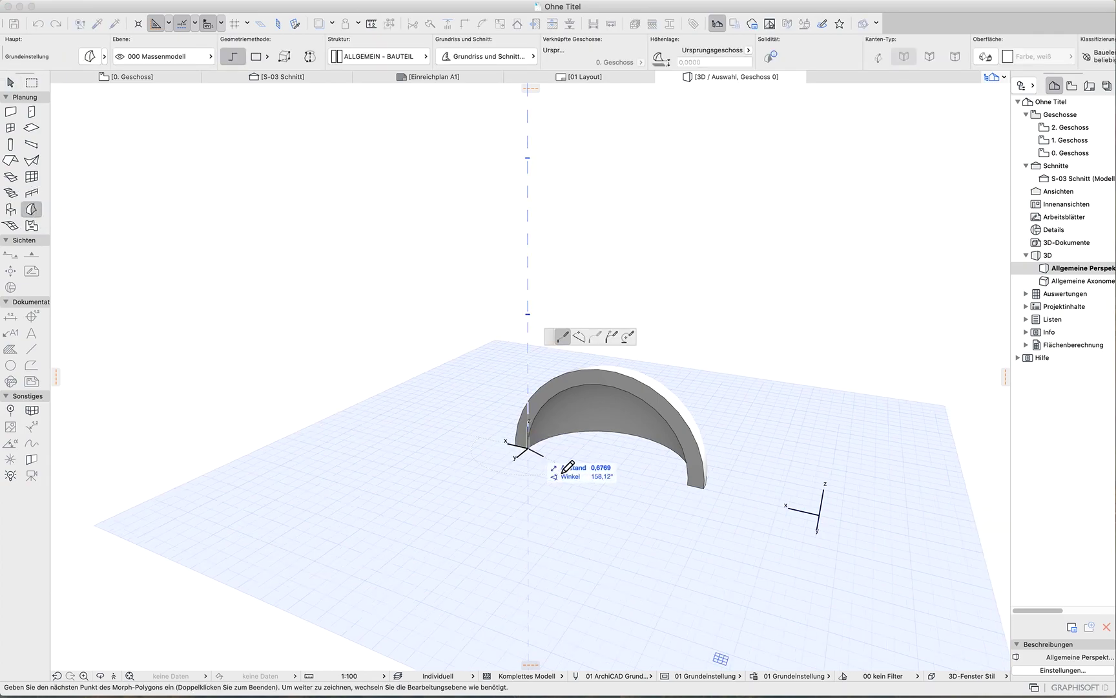
click(684, 477)
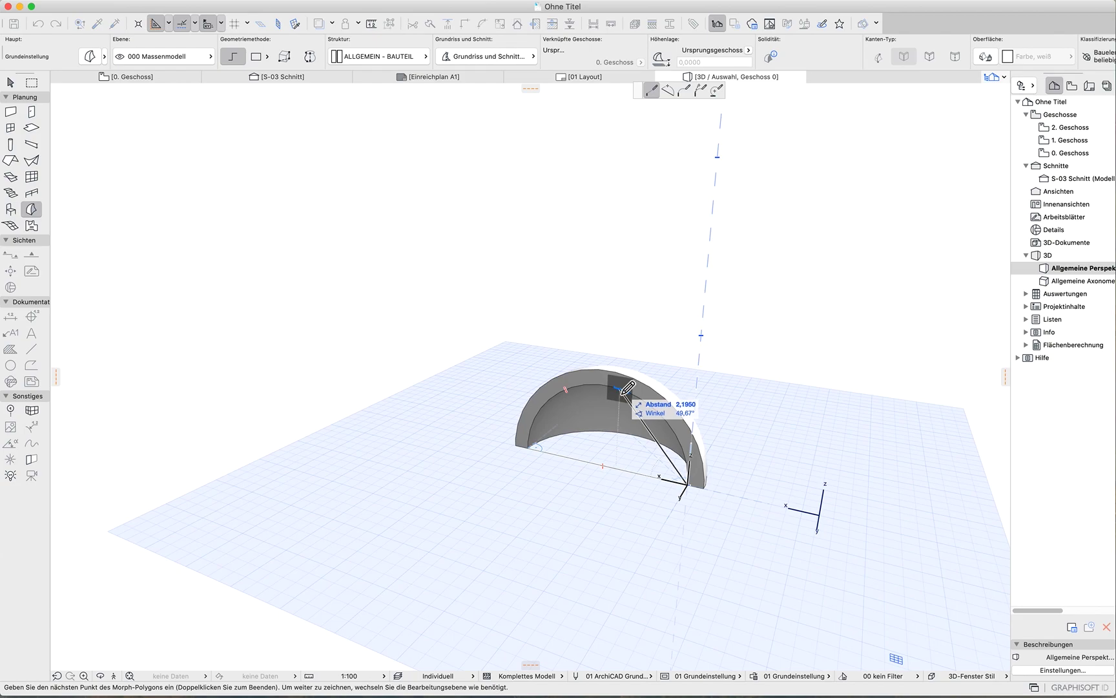
click(630, 390)
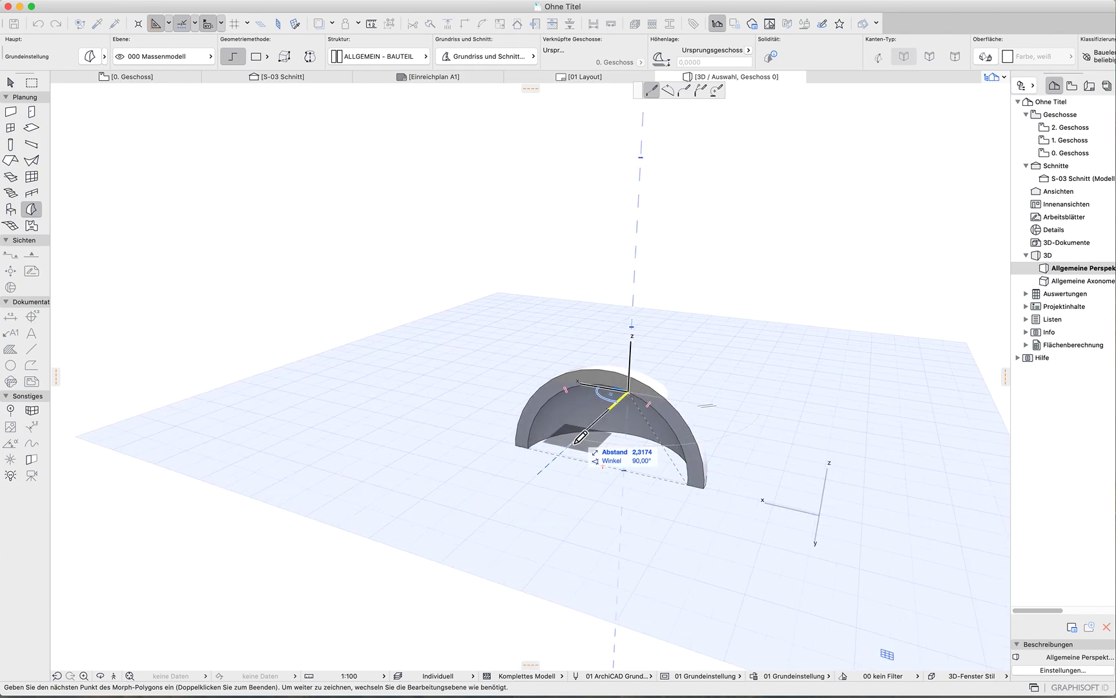
double_click(534, 445)
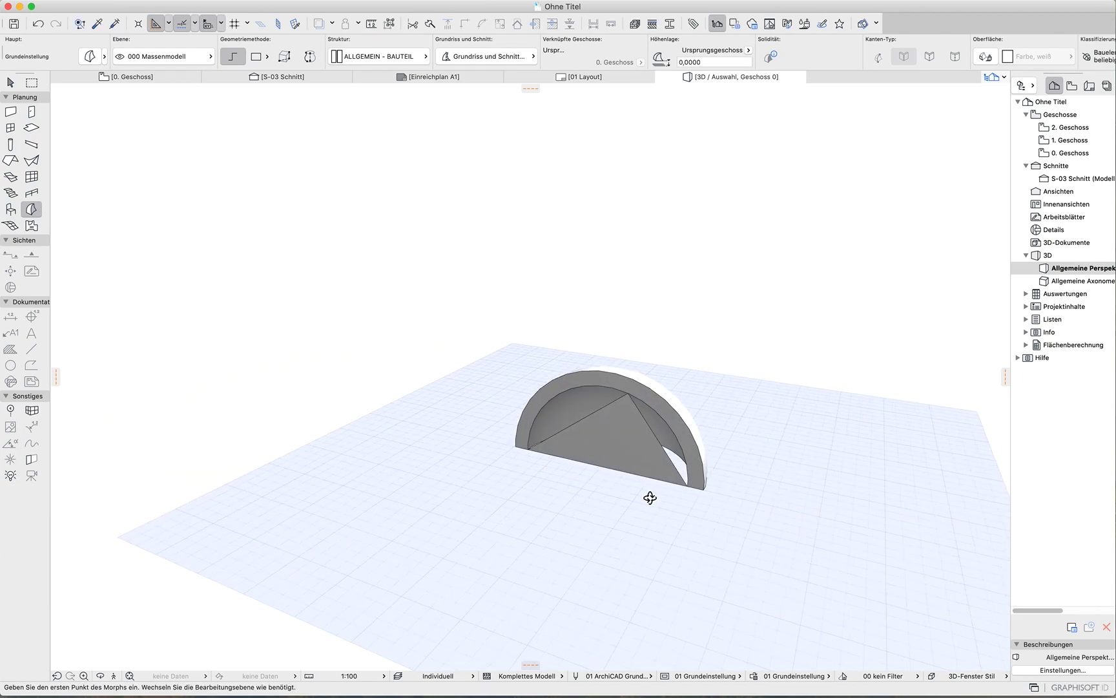
shift+middle_drag(641, 501, 631, 510)
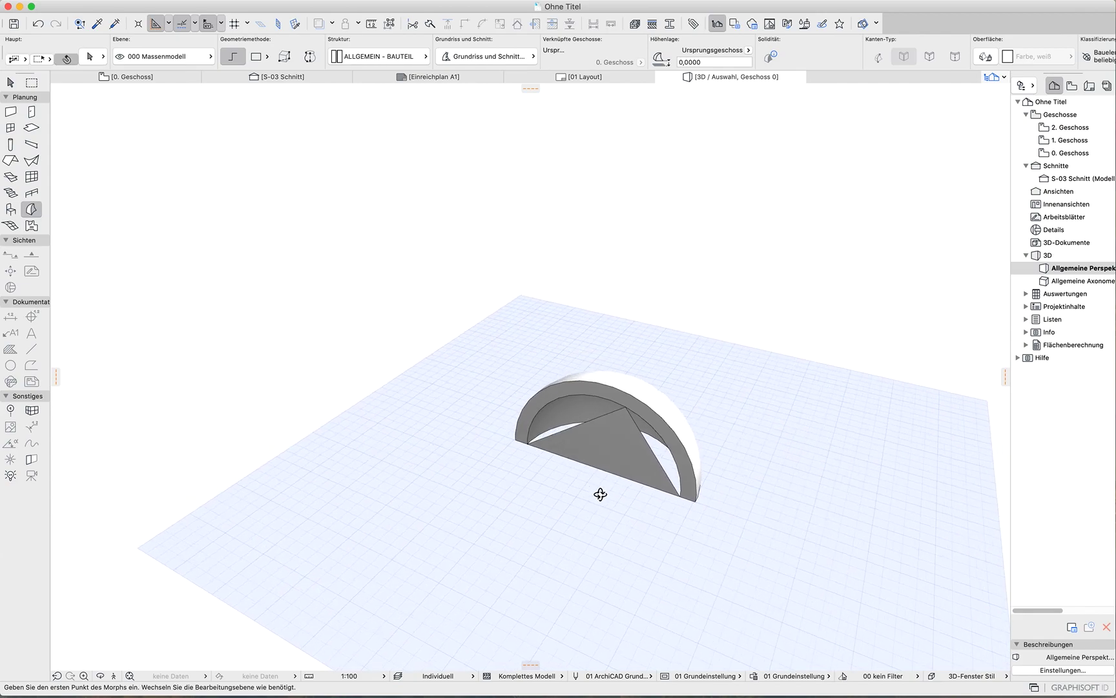
Curve the triangular morph's edges into arcs to form a half-disc
click(576, 436)
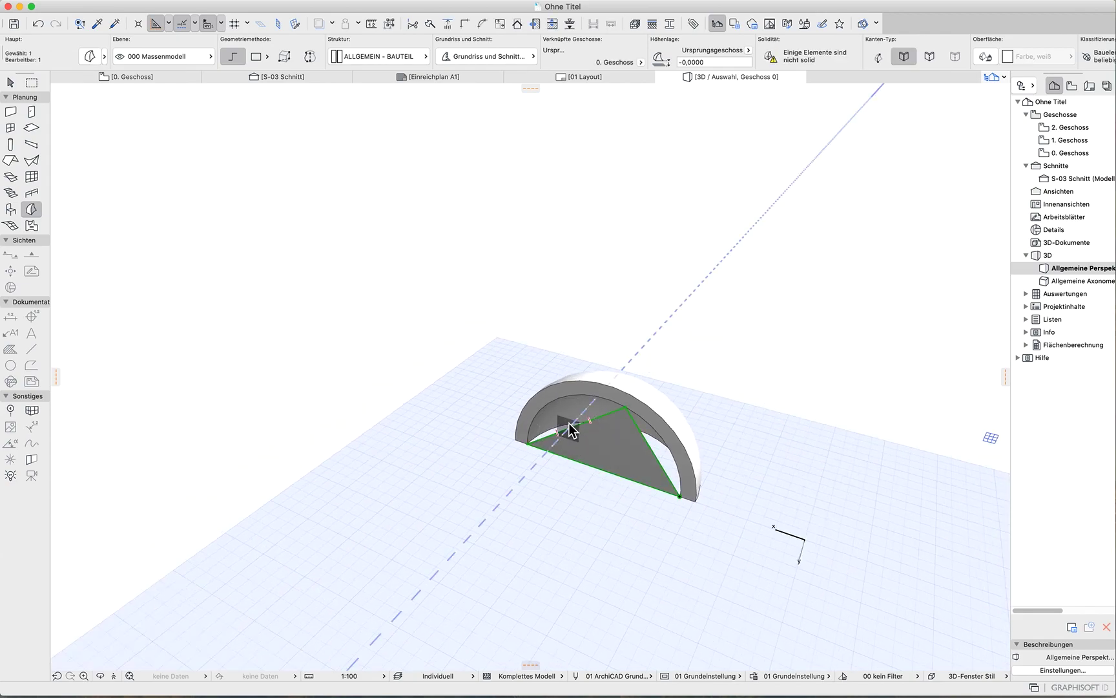
drag(572, 431, 667, 96)
click(667, 96)
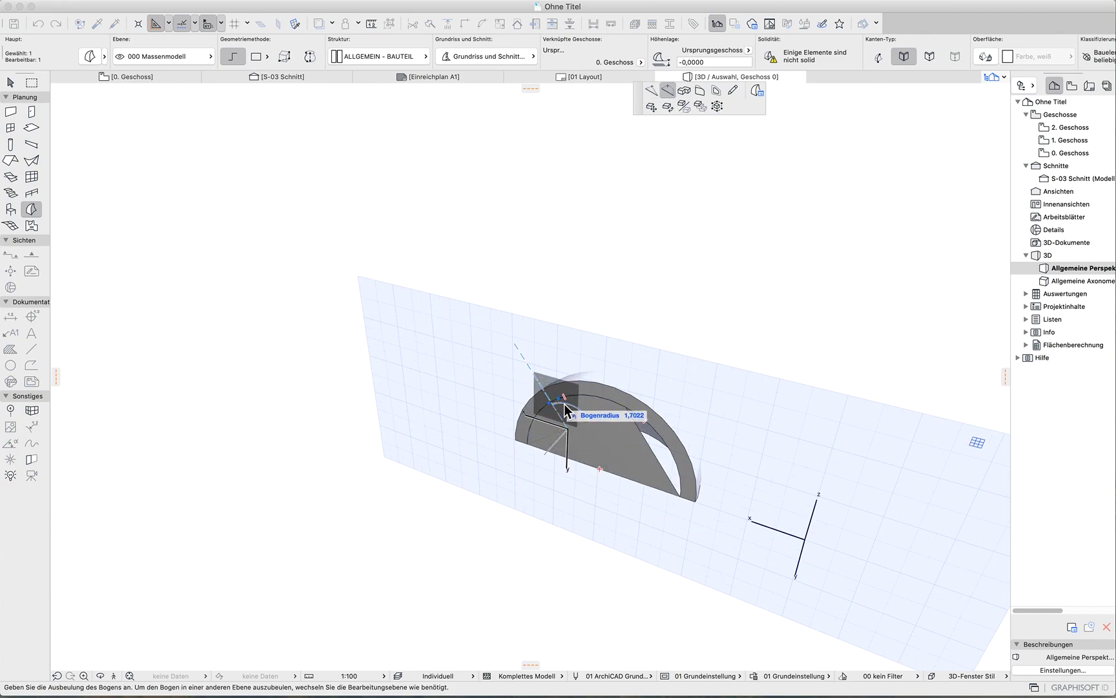
click(566, 408)
scroll(653, 454, up, 3)
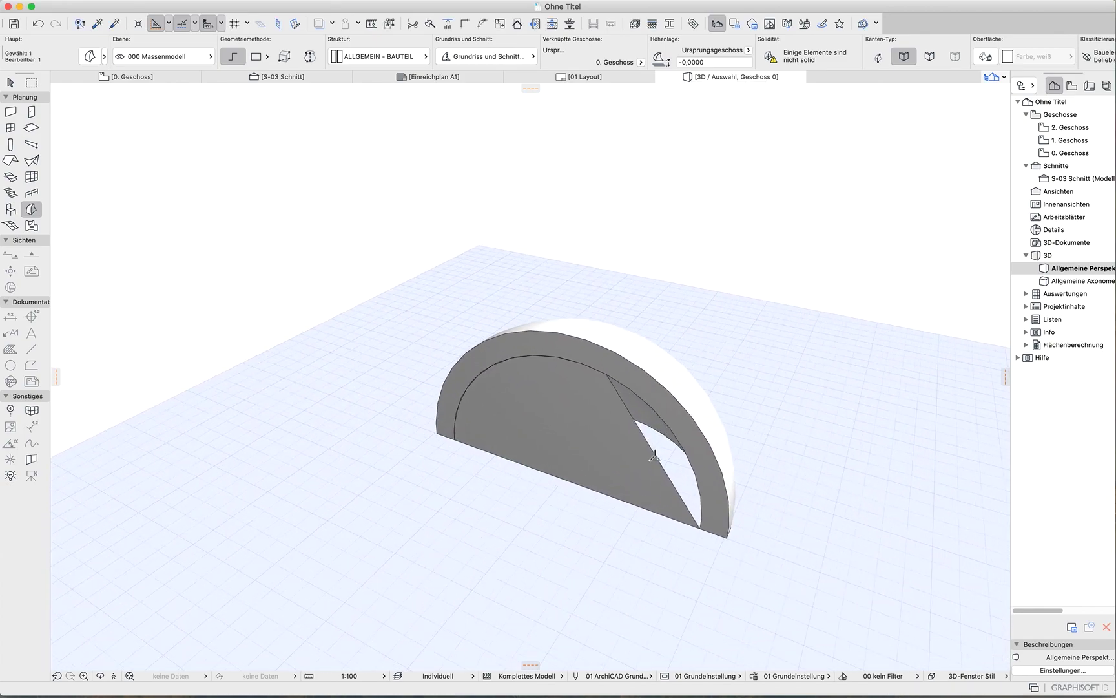
scroll(652, 454, up, 3)
scroll(653, 453, up, 2)
click(649, 437)
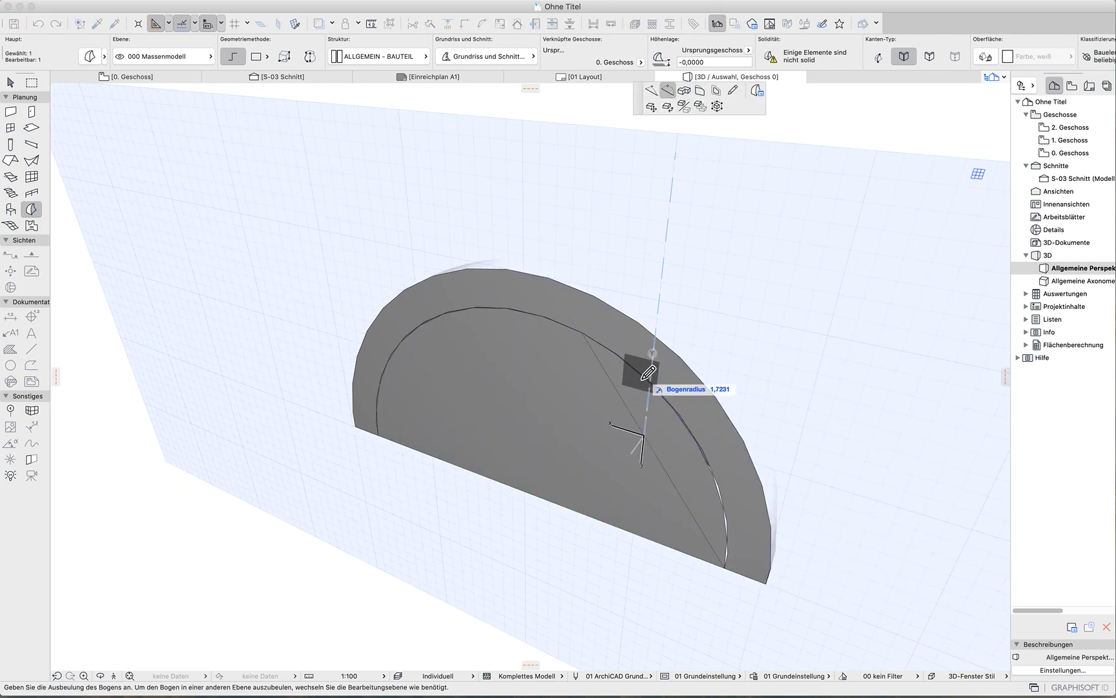
click(656, 390)
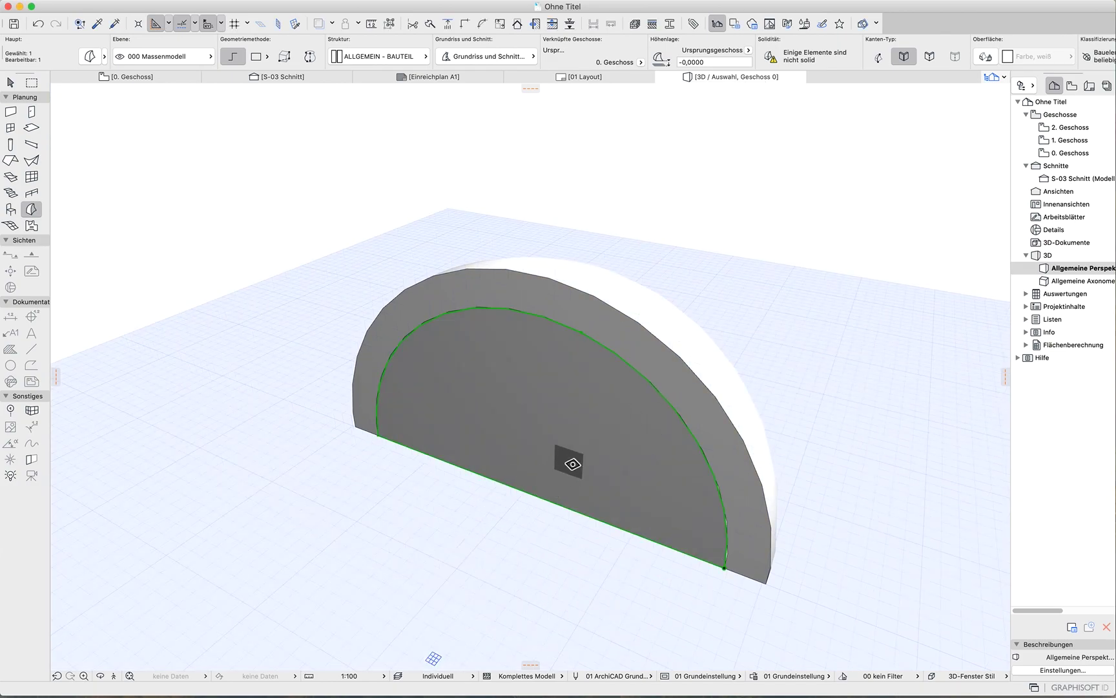
Push/Pull the half-disc face outward into a solid half-cylinder
click(578, 446)
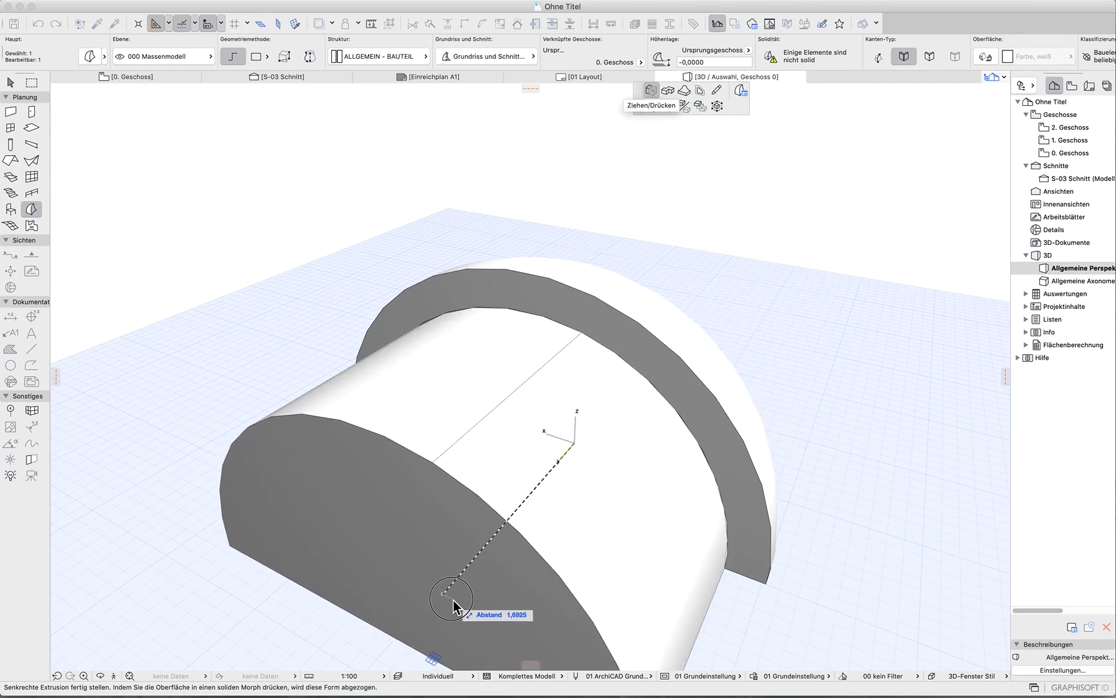
click(452, 600)
click(829, 387)
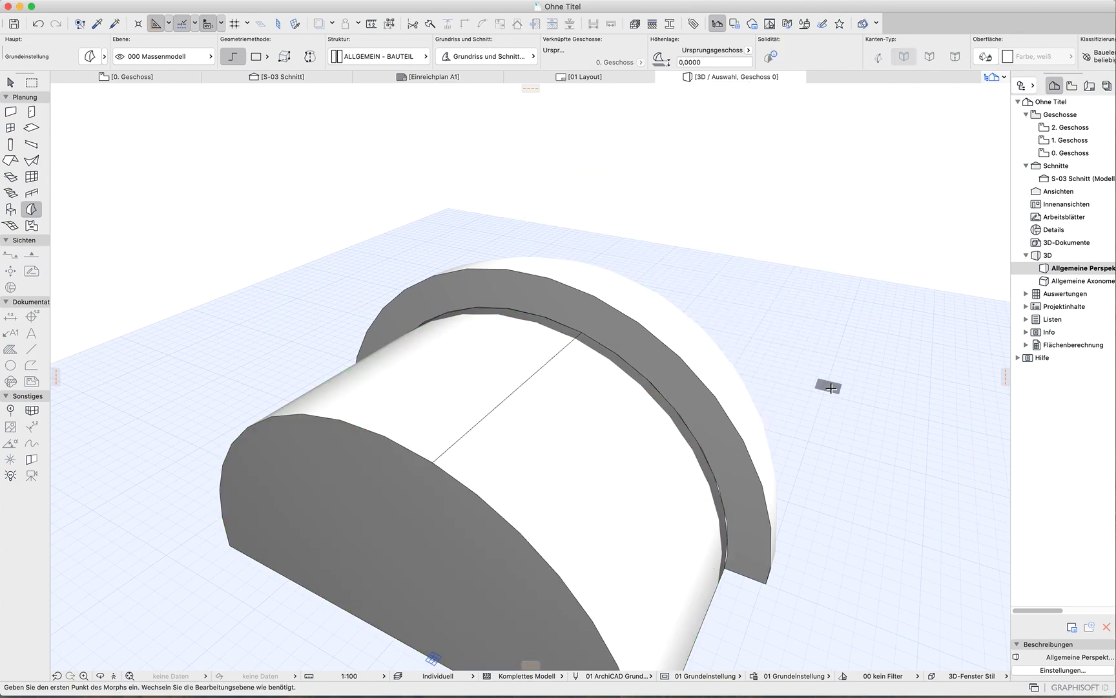
Show all elements in a frontal 3D view and review the layers without adding one
key(cmd+F5)
scroll(309, 409, down, 4)
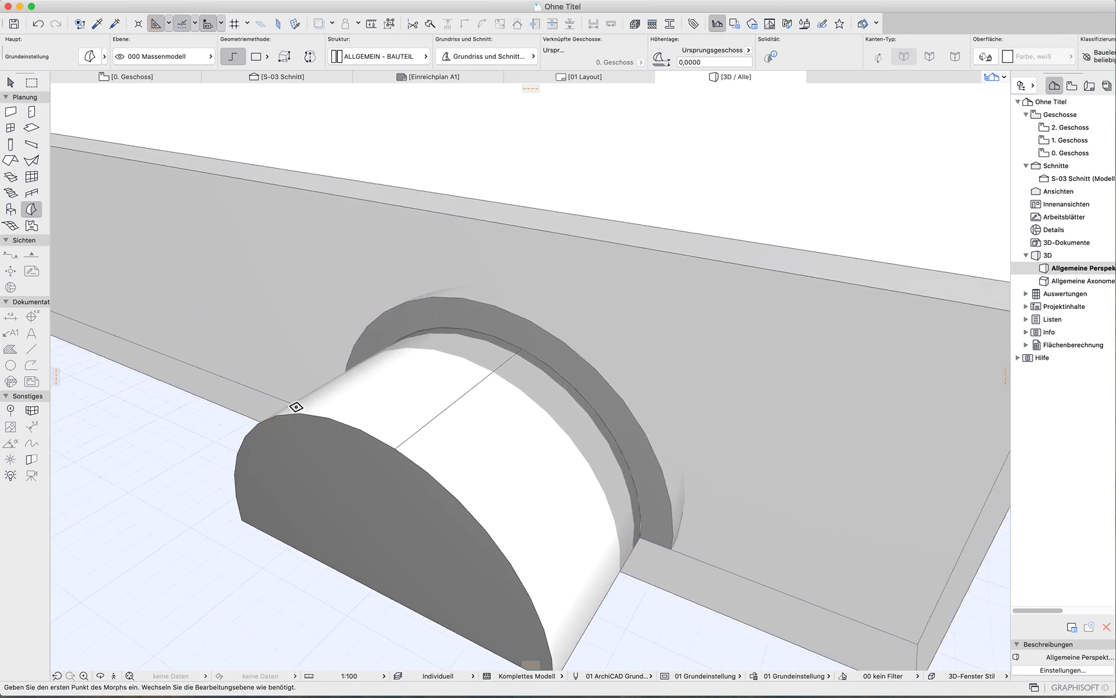
shift+middle_drag(727, 595, 737, 532)
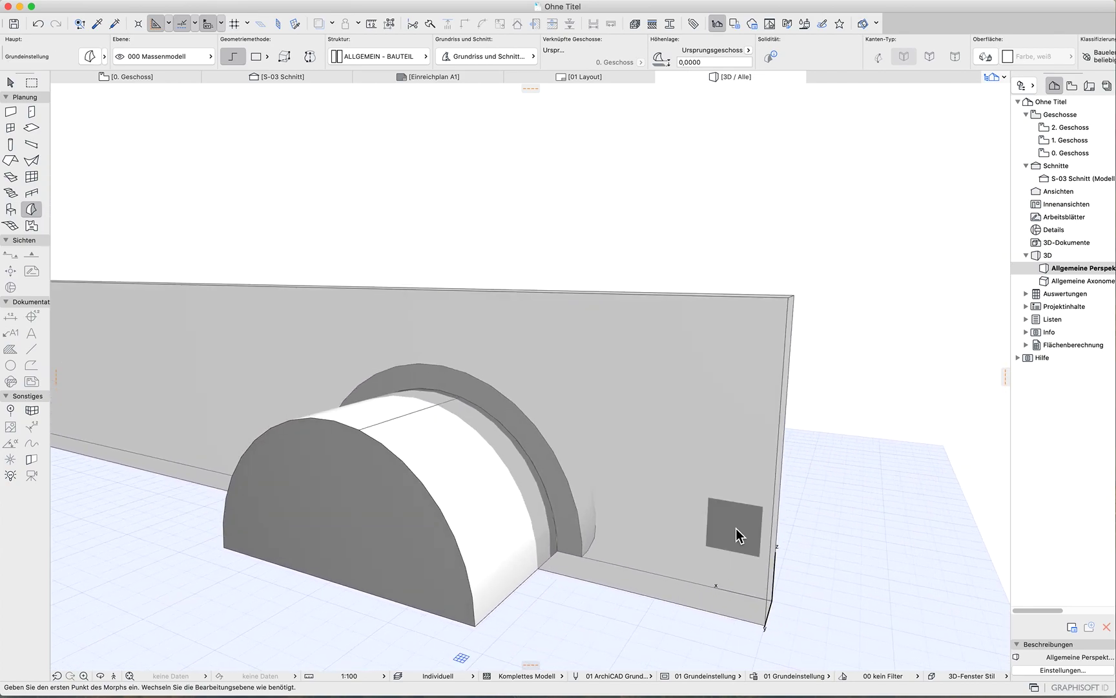
key(cmd+l)
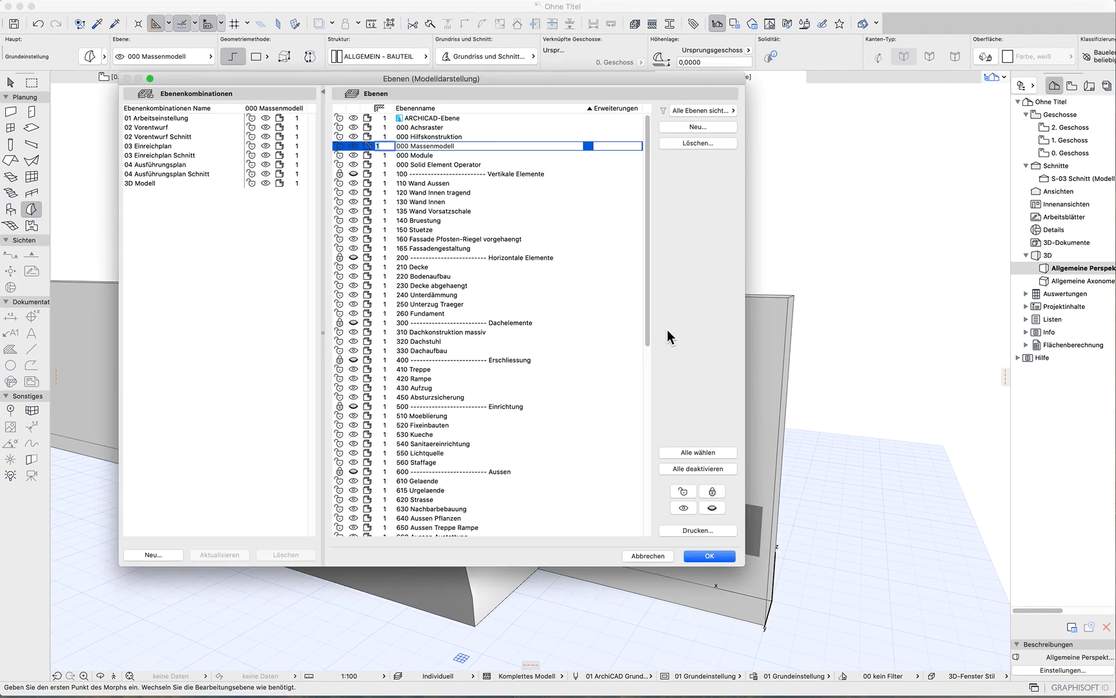
drag(649, 313, 650, 554)
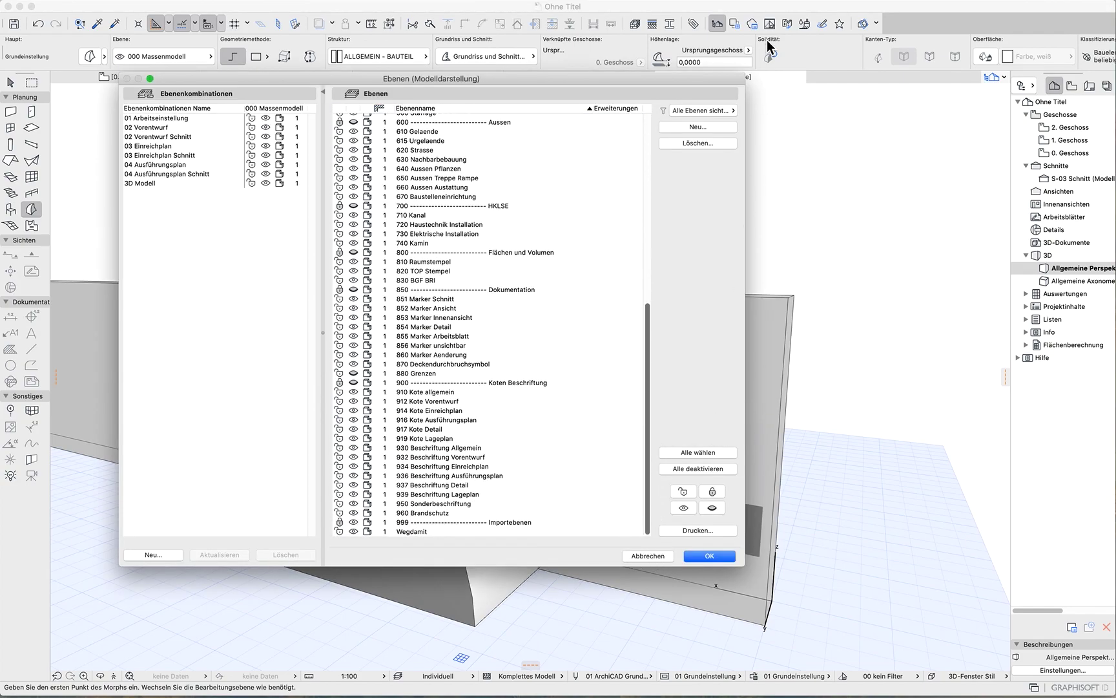
click(699, 127)
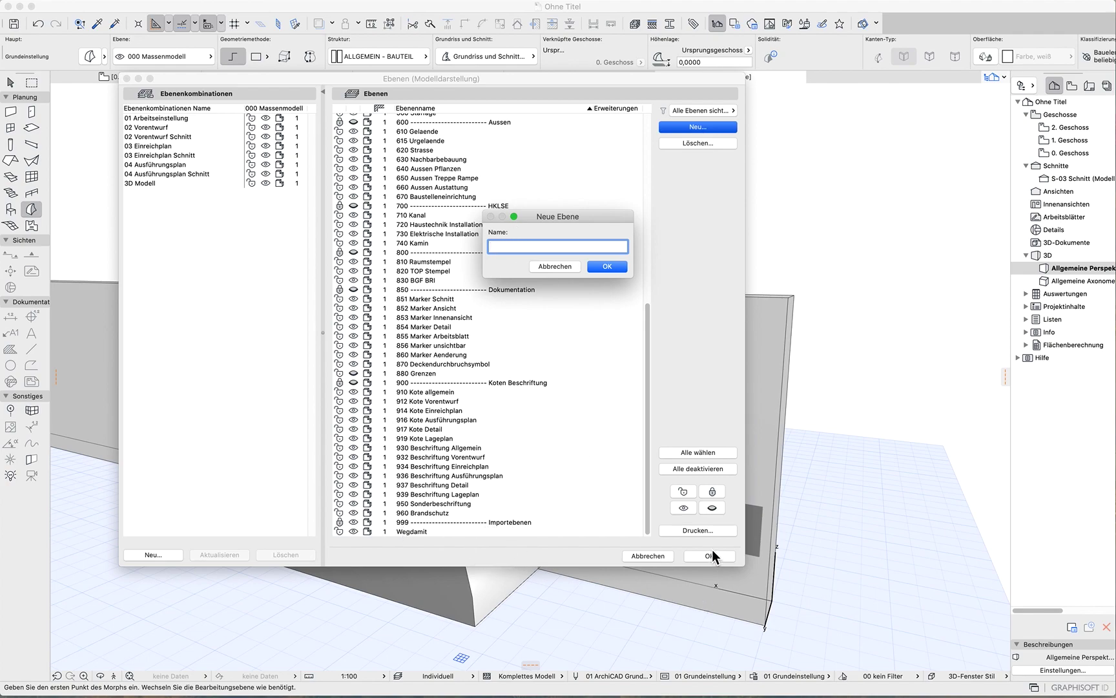
click(555, 266)
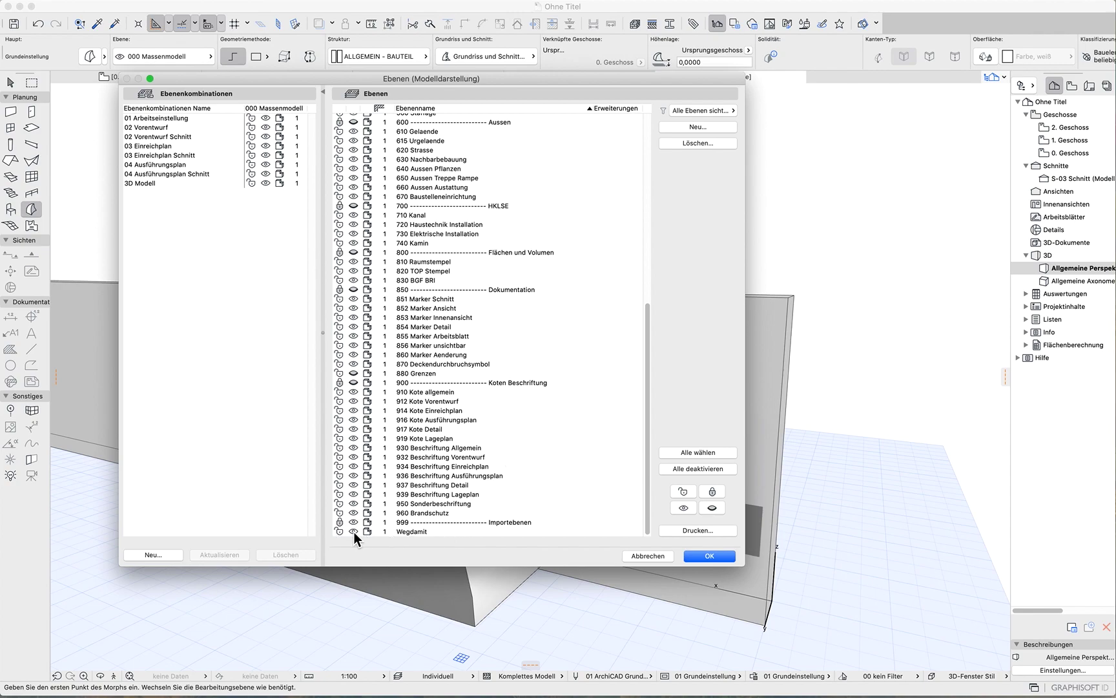
Assign the half-cylinder morph to the Wegdamit layer and deselect it
click(709, 556)
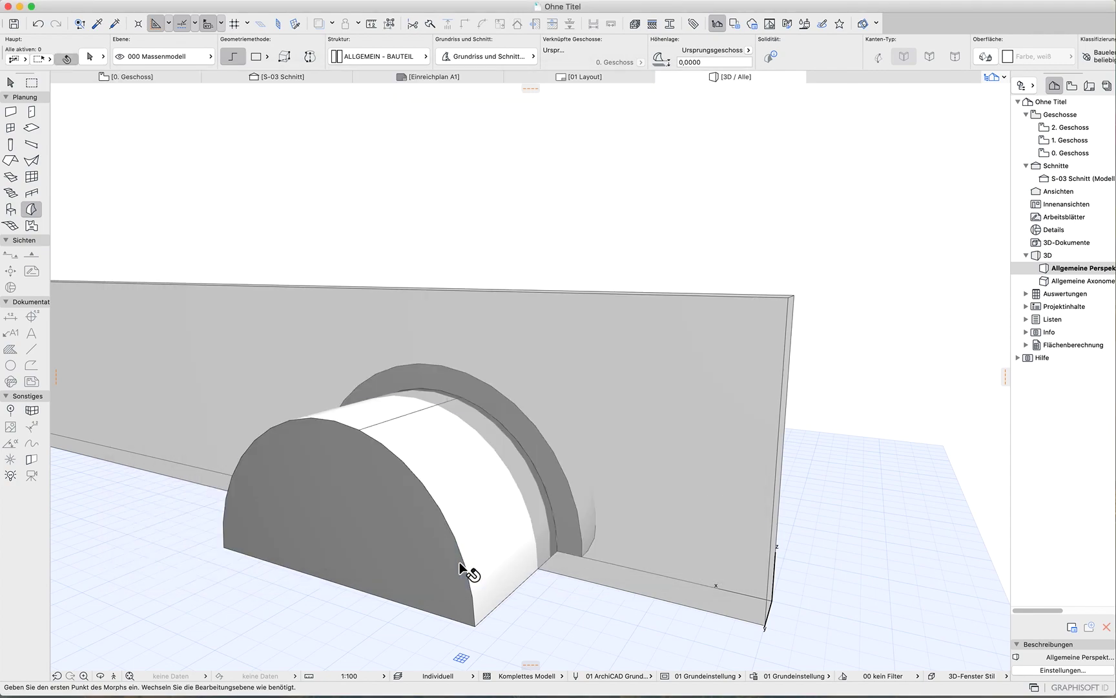
click(471, 571)
click(168, 57)
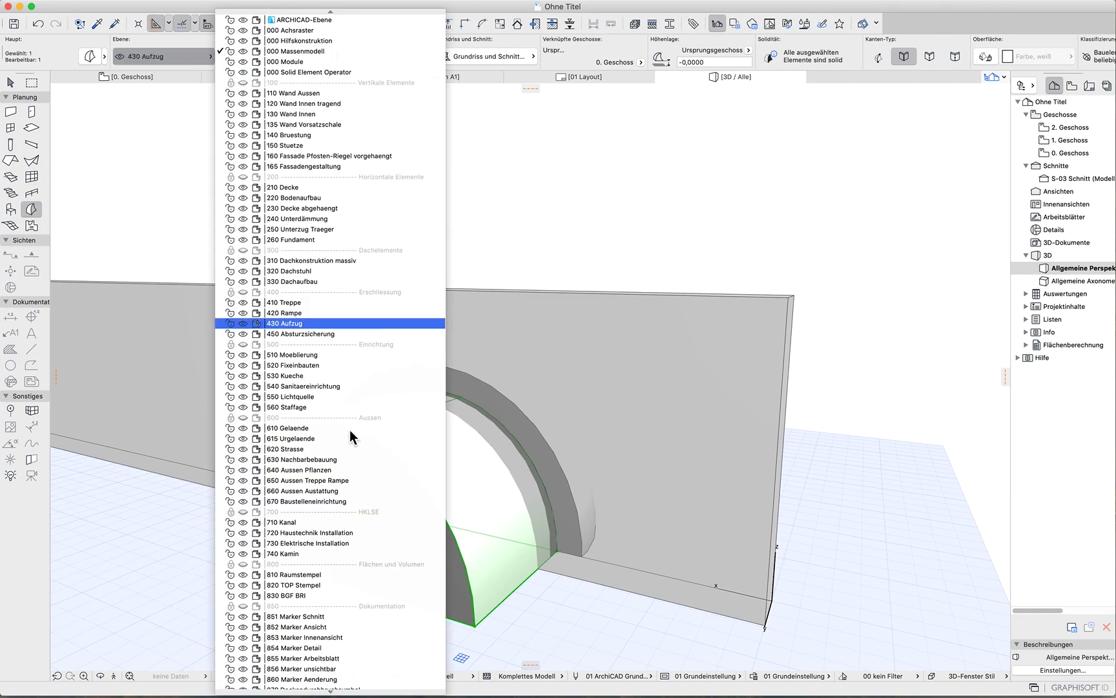
scroll(350, 435, down, 5)
scroll(350, 453, down, 5)
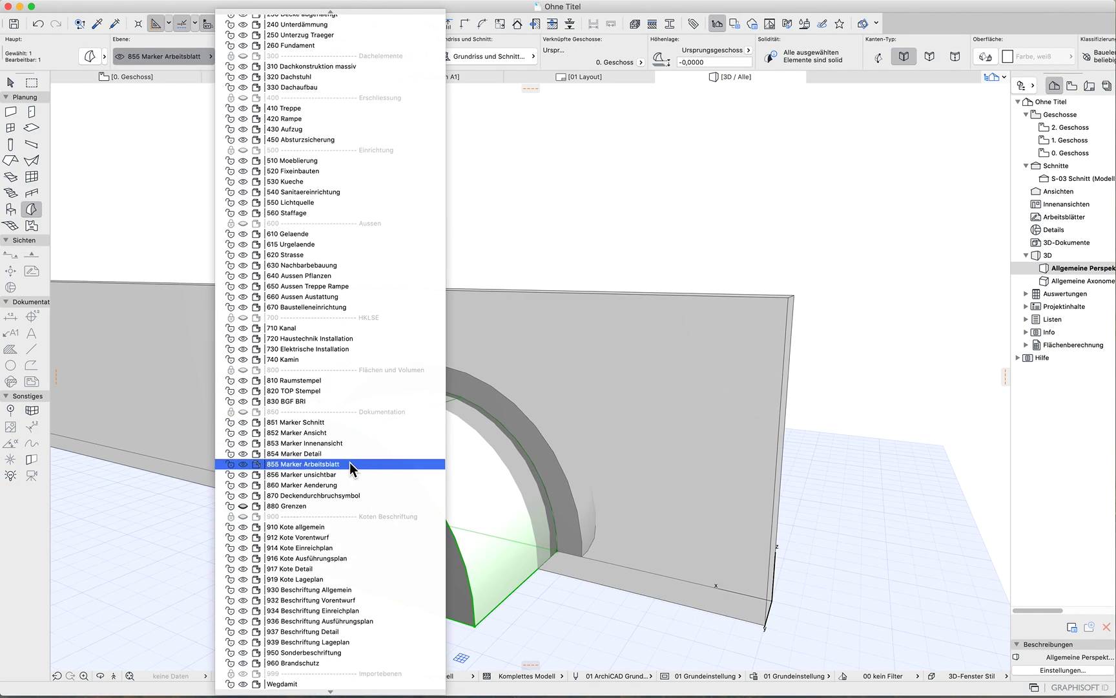
click(297, 685)
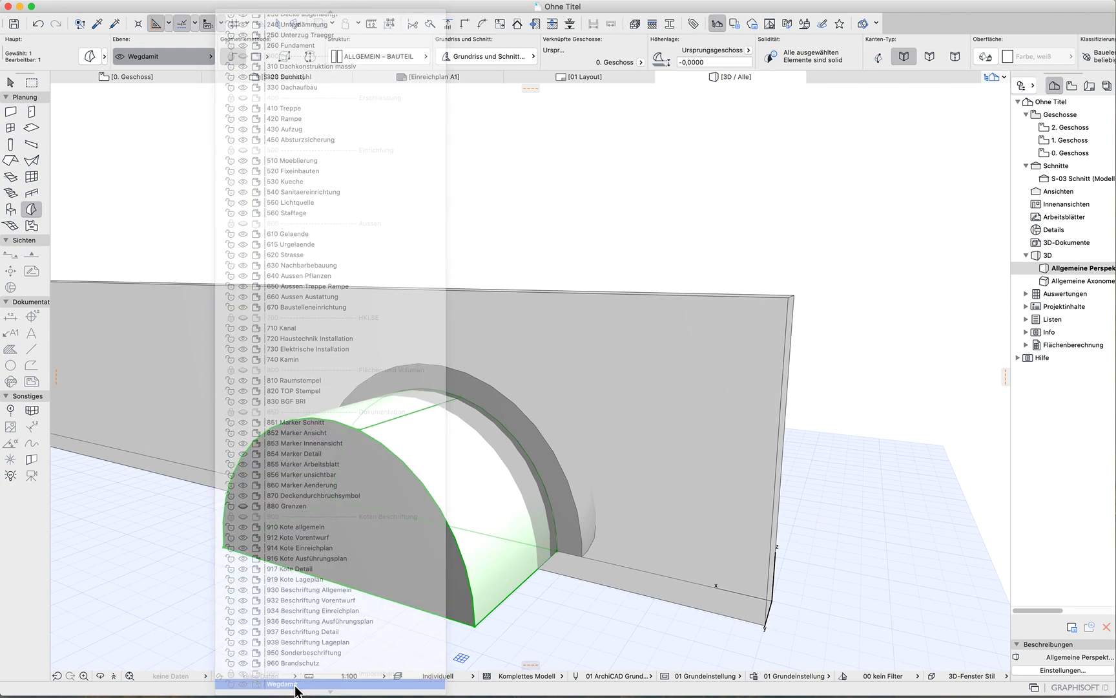
key(Escape)
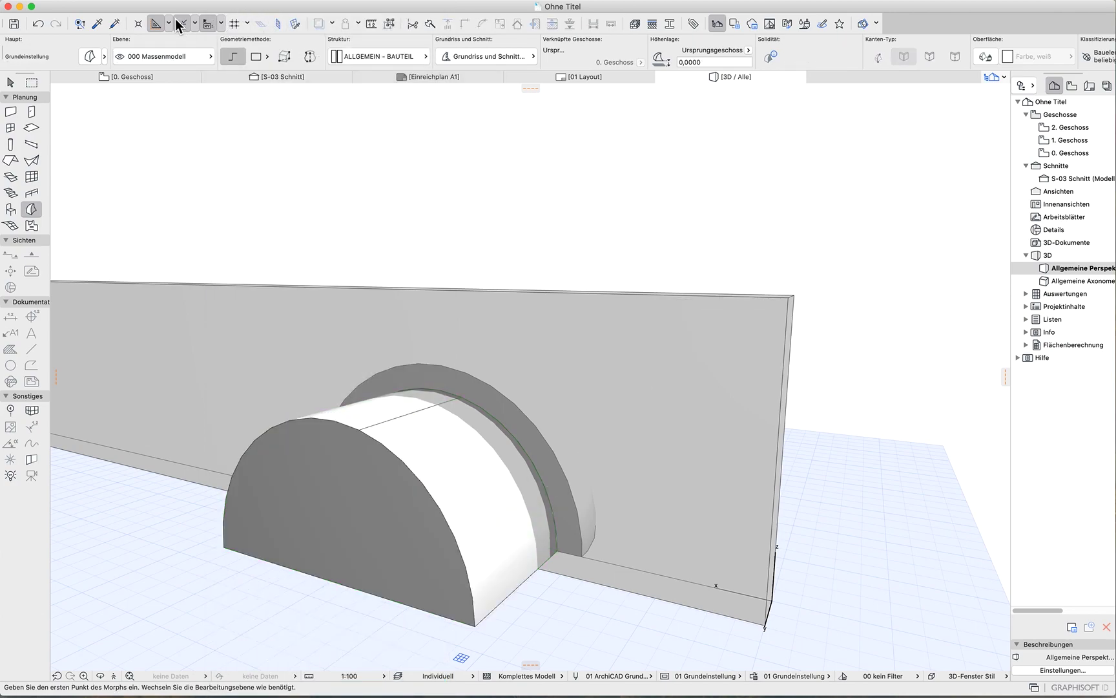
Run a Subtraction with the wall as target and the half-cylinder morph as operator
mouse_move(175, 3)
click(229, 5)
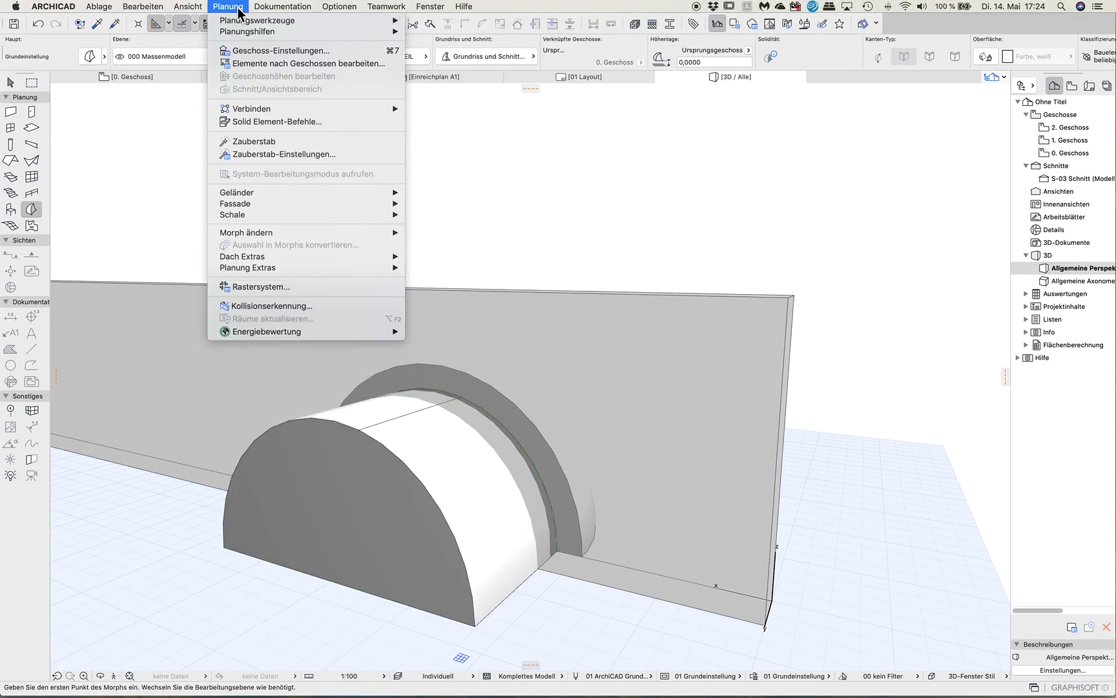
click(296, 121)
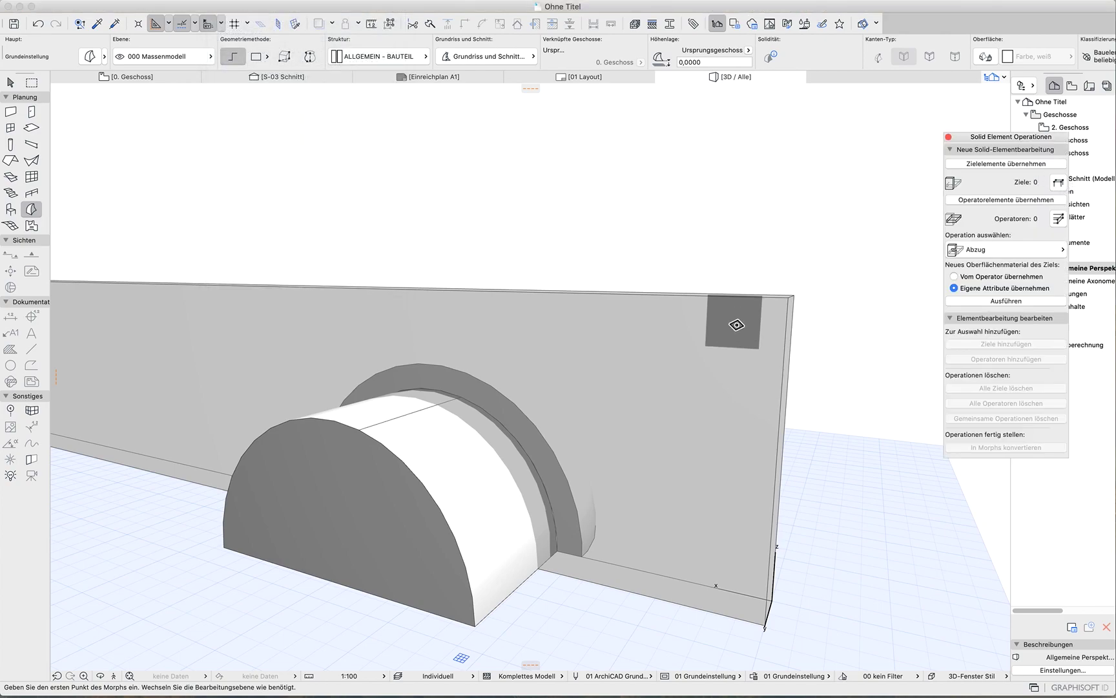
click(738, 323)
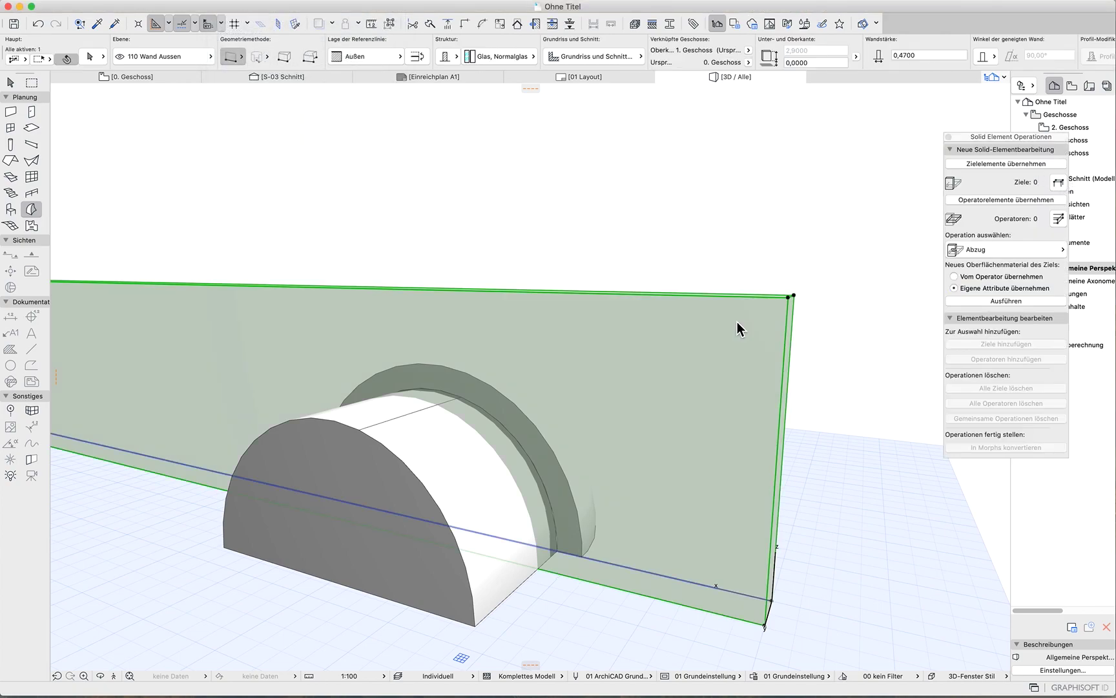
click(1006, 164)
click(375, 567)
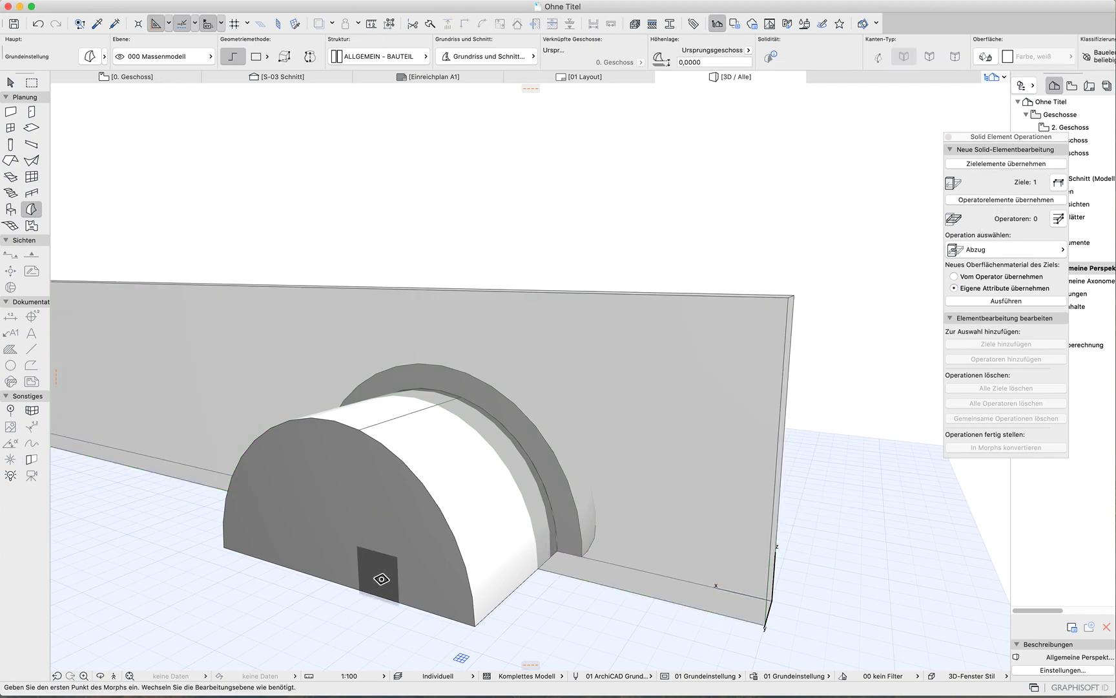
click(406, 539)
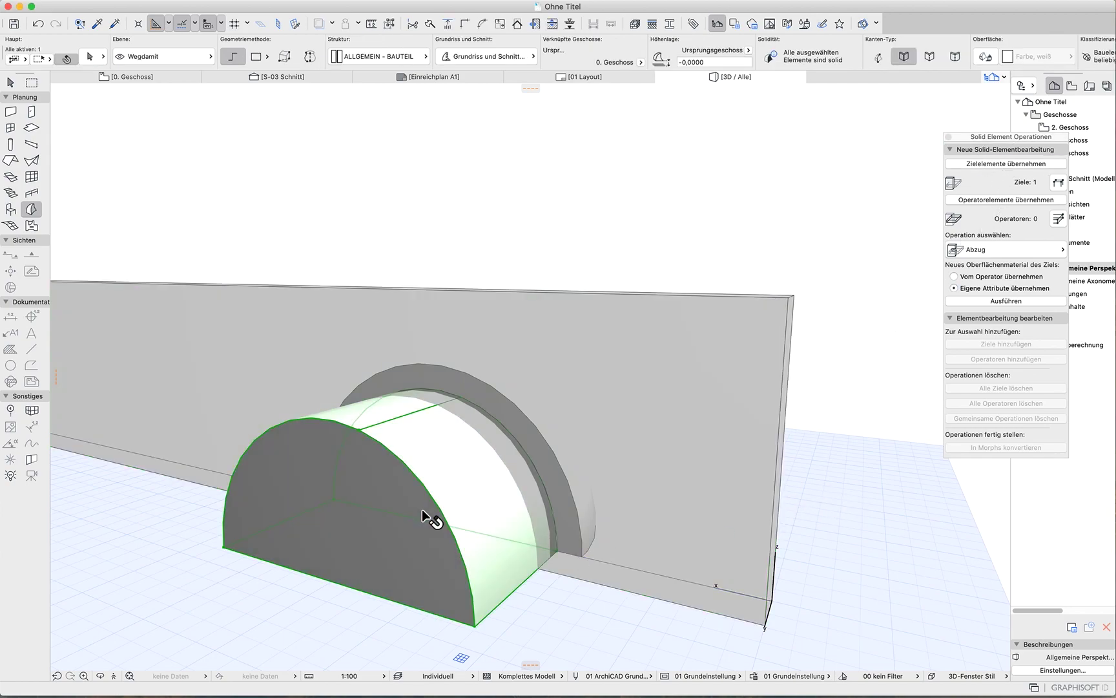
click(1027, 199)
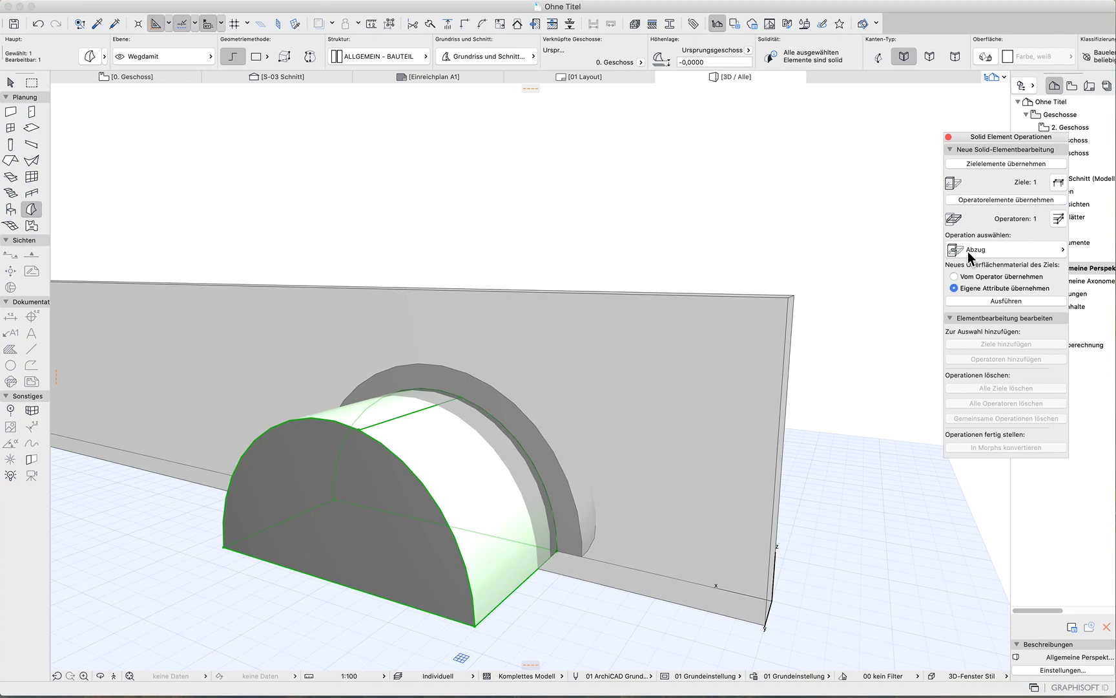
click(1012, 302)
key(Escape)
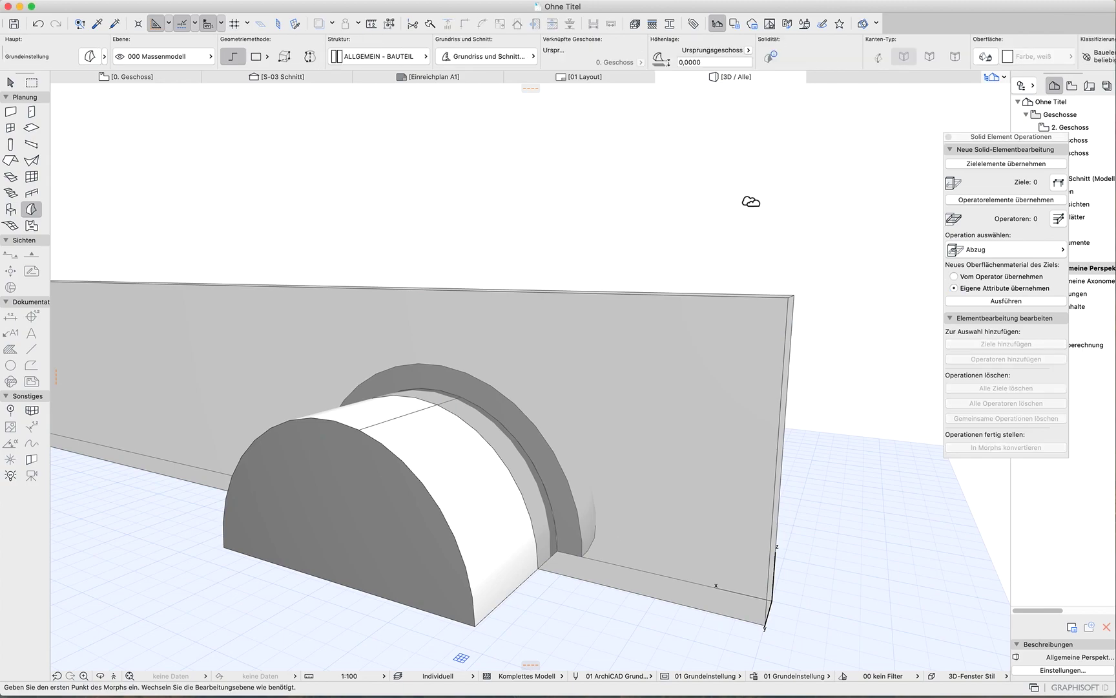
click(427, 511)
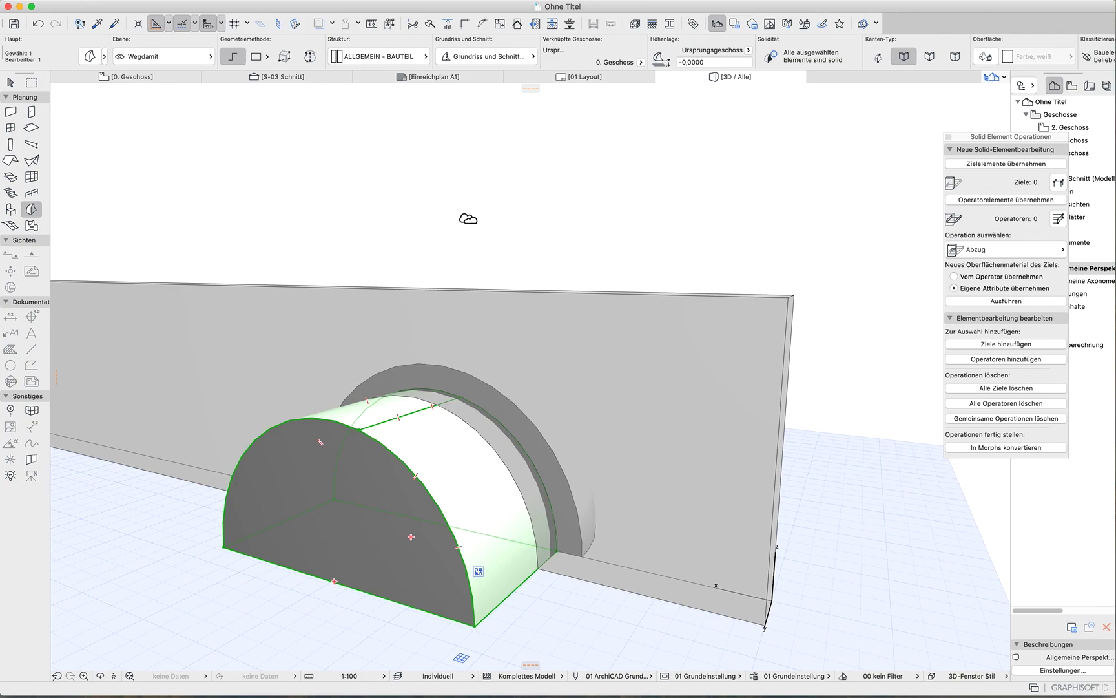
Hide Wegdamit to reveal the wall's arched recess, then close Solid Element Operations
key(ctrl+l)
drag(646, 315, 658, 545)
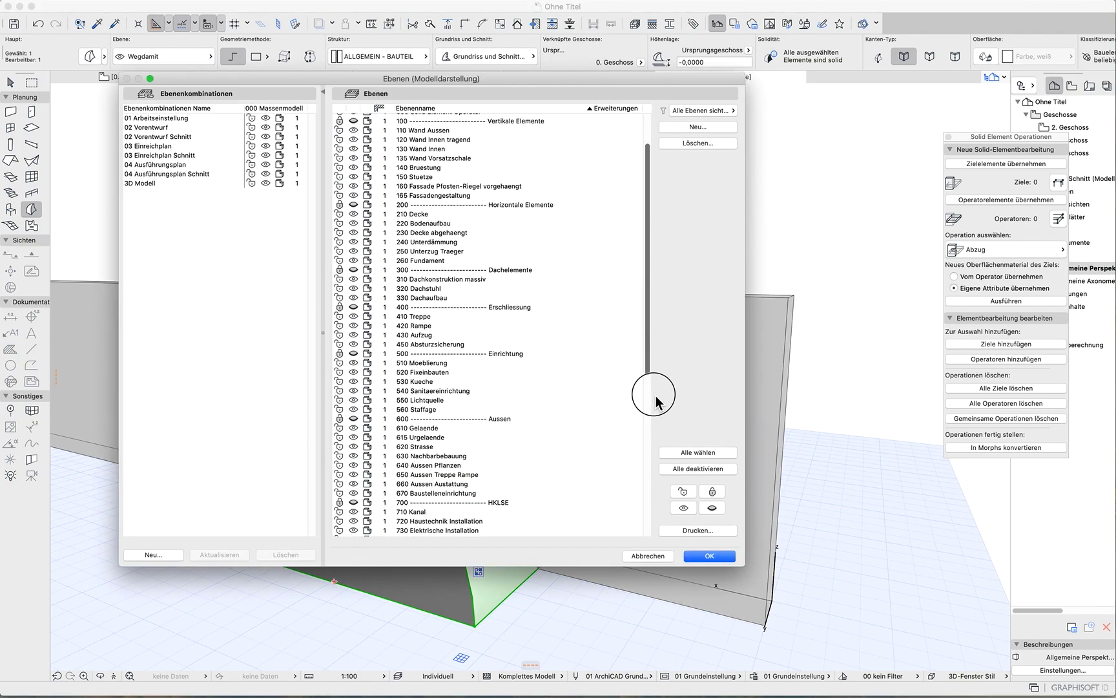
click(354, 531)
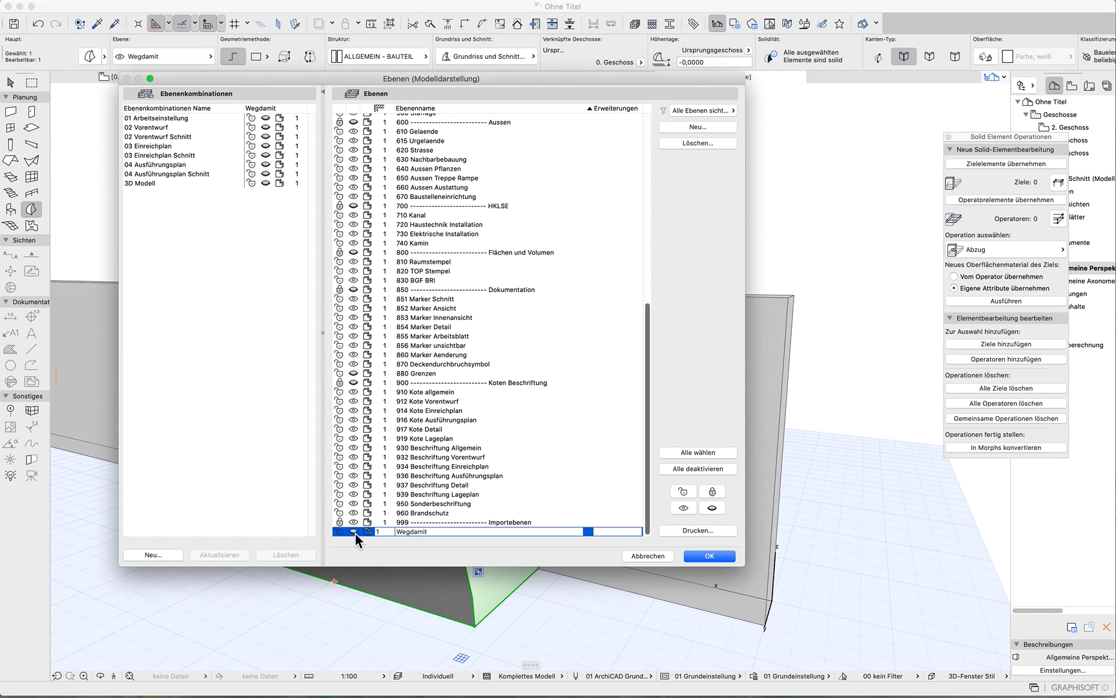
click(704, 556)
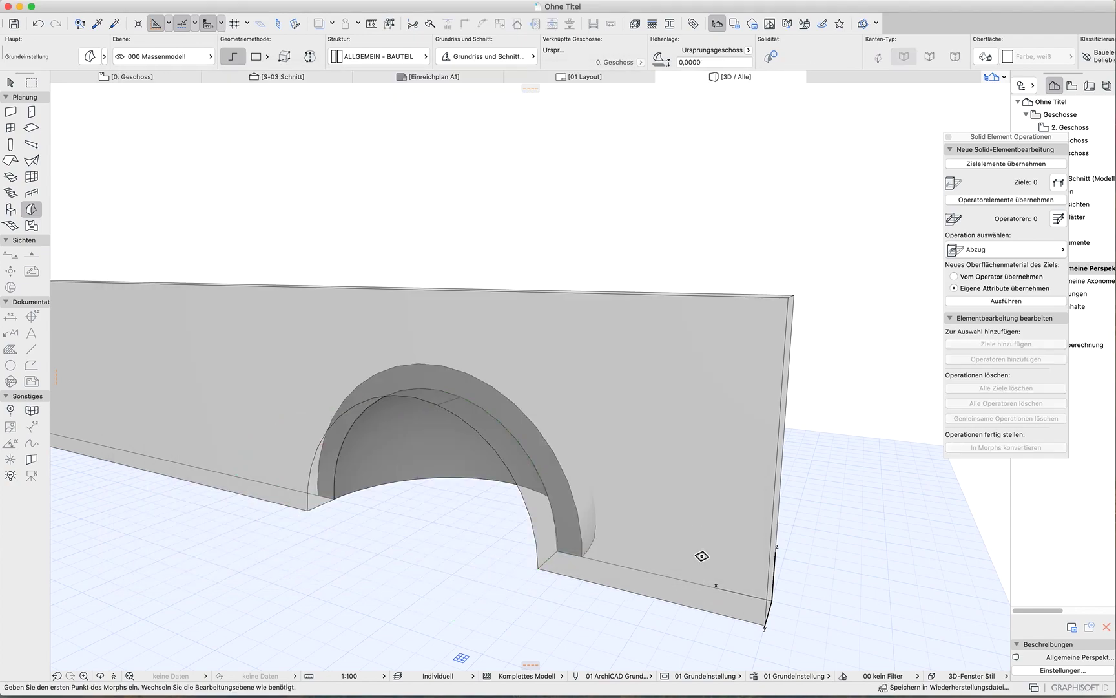
click(345, 601)
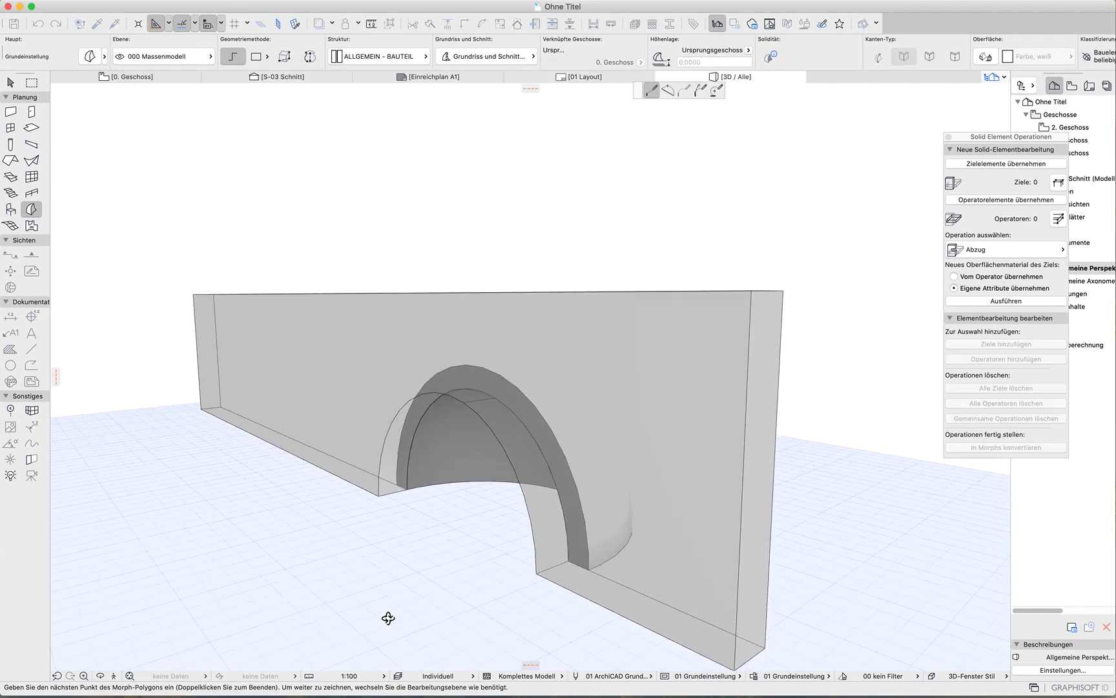
mouse_move(384, 611)
shift+middle_down()
mouse_move(415, 515)
mouse_move(750, 524)
mouse_move(872, 506)
mouse_move(364, 383)
mouse_move(87, 572)
mouse_move(88, 559)
mouse_move(818, 602)
mouse_move(715, 559)
mouse_move(325, 616)
mouse_move(462, 596)
mouse_move(534, 603)
shift+middle_up()
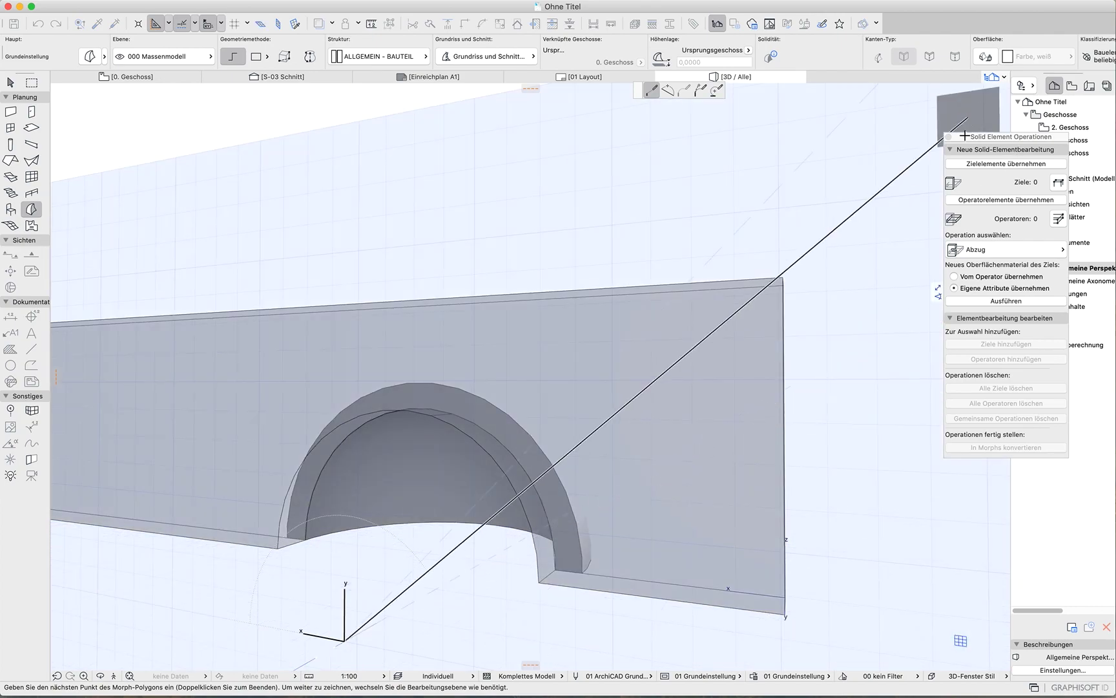
click(948, 138)
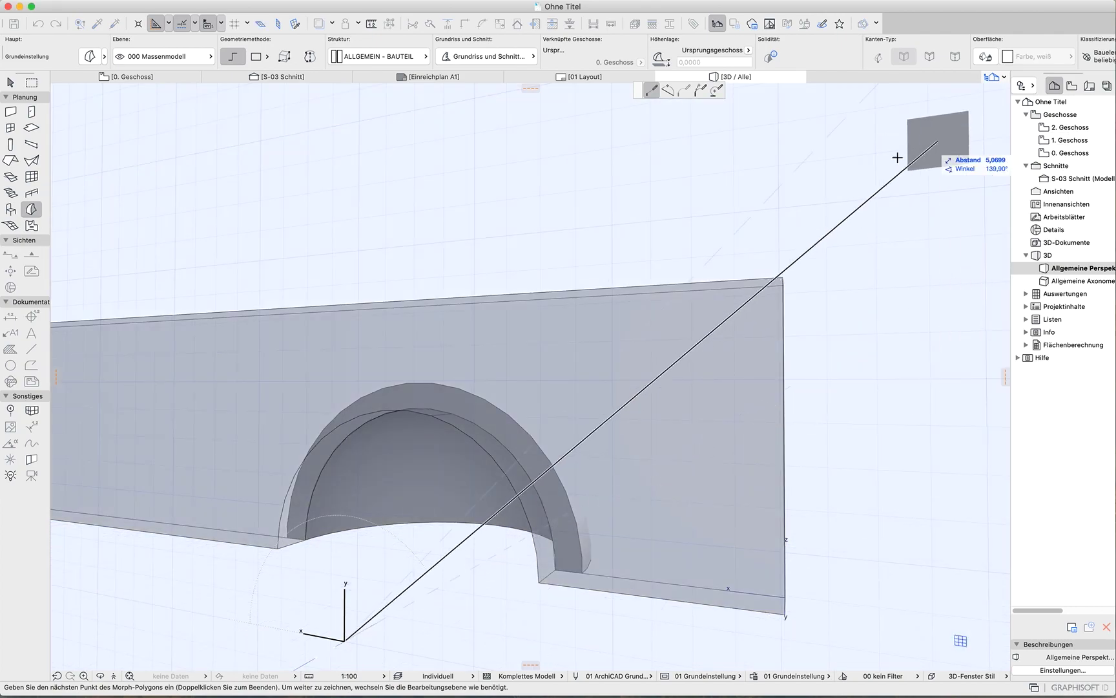